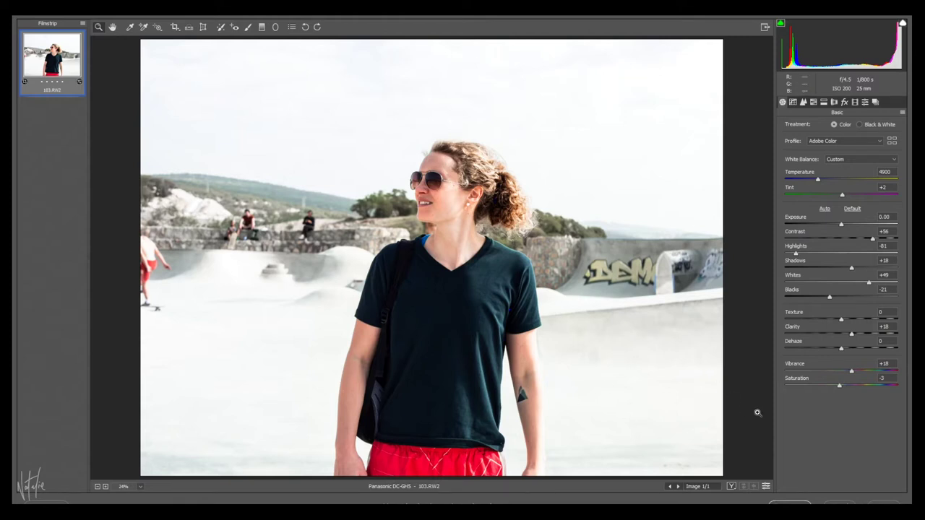
# Open the developed raw photo in Photoshop and activate the Spot Healing Brush Tool for the T-shirt area.
pyautogui.click(789, 503)
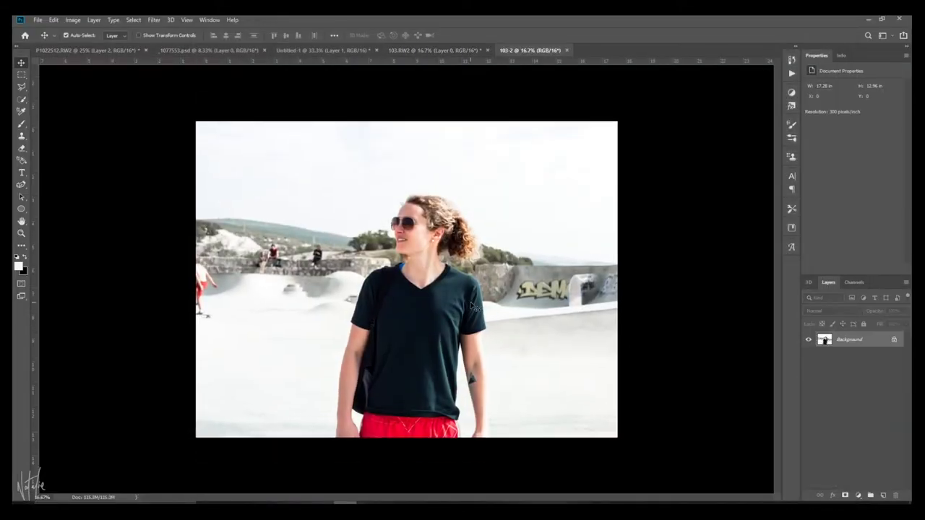
pyautogui.scroll(7, 471, 307)
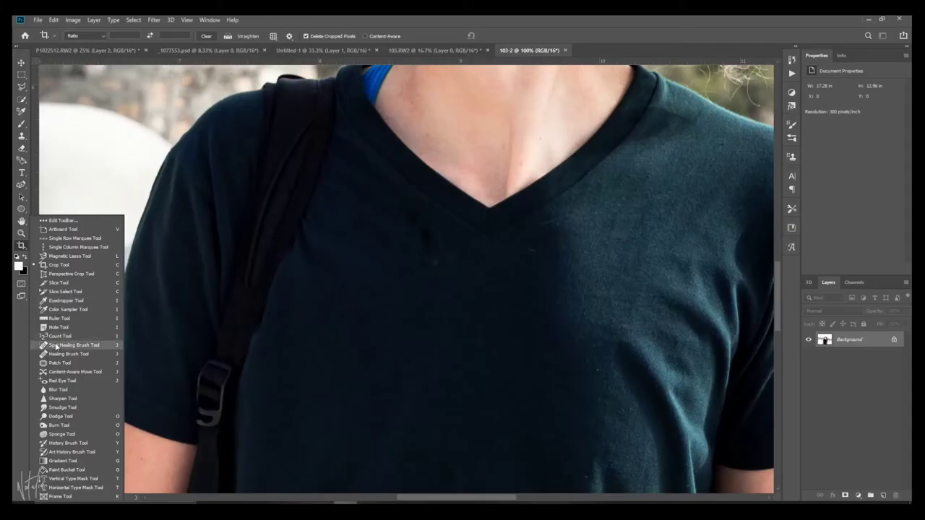
pyautogui.click(73, 344)
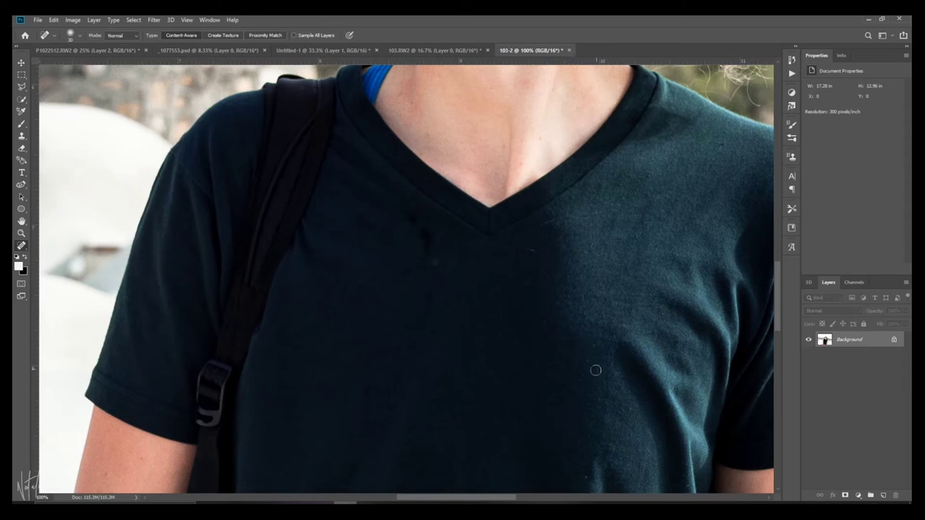
# Heal the lint and specks across the dark T-shirt with the Spot Healing Brush, adjusting the brush size to suit.
pyautogui.press('[')
pyautogui.press(']')
pyautogui.press(']')
pyautogui.click(412, 222)
pyautogui.press(']')
pyautogui.scroll(-4, 474, 413)
pyautogui.press('b')
pyautogui.press('j')
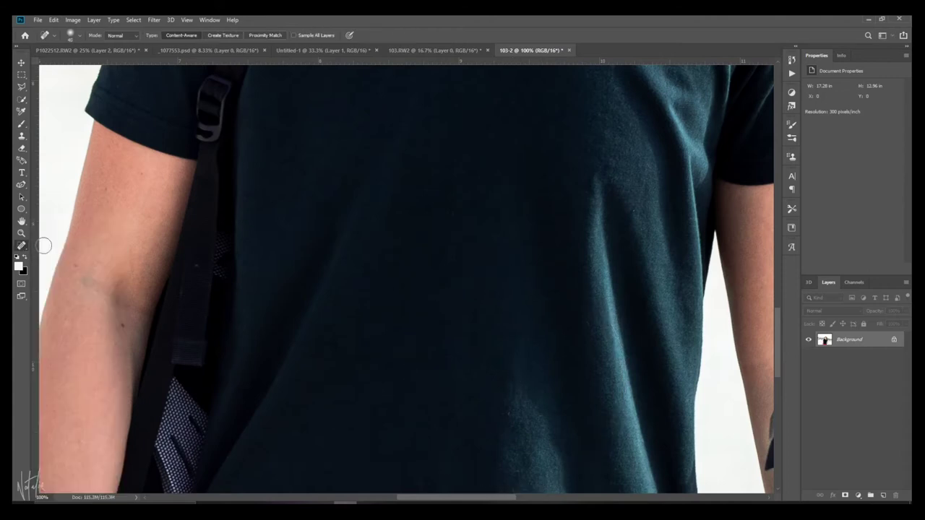
pyautogui.scroll(-3, 436, 334)
pyautogui.scroll(7, 436, 335)
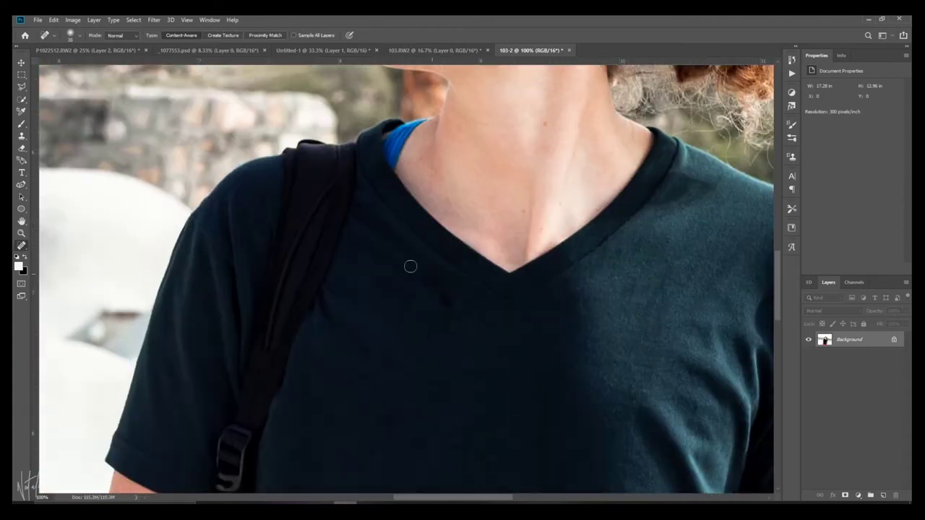
pyautogui.hscroll(3, 669, 313)
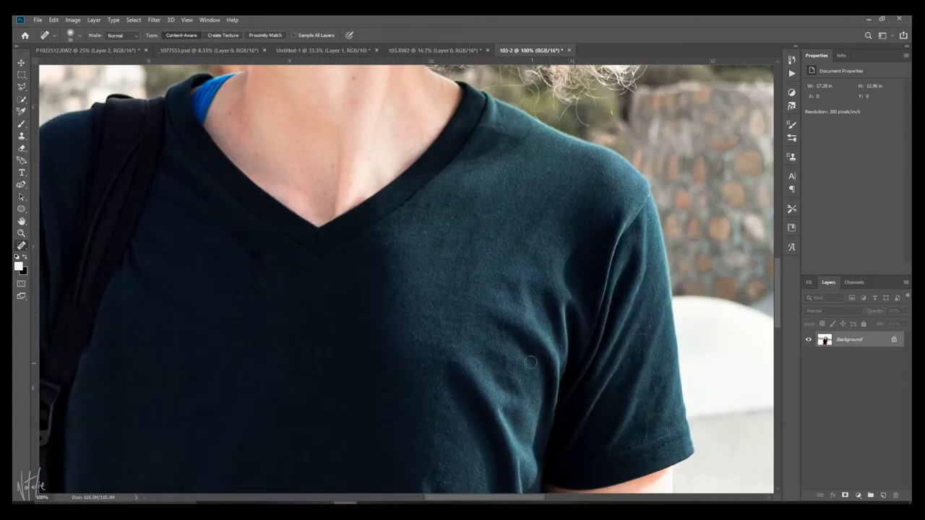
pyautogui.hscroll(-5, 364, 406)
pyautogui.scroll(3, 265, 321)
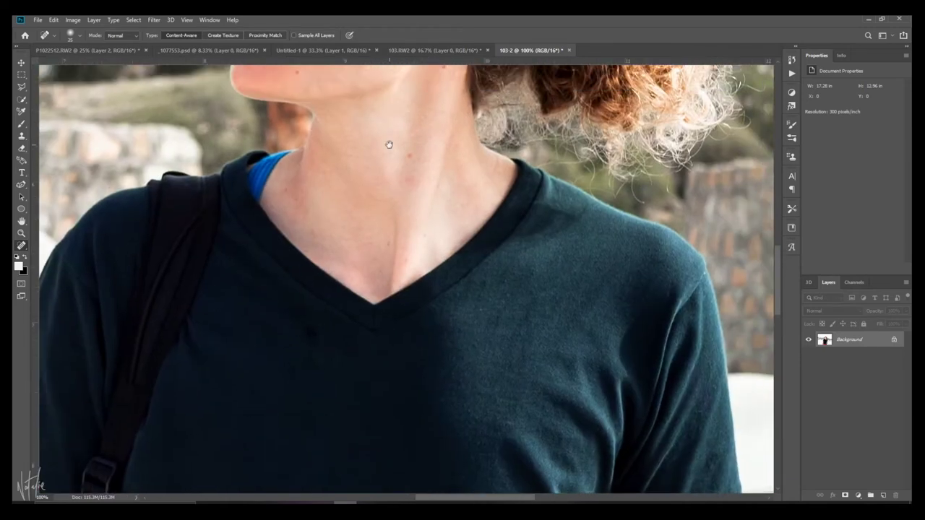
pyautogui.scroll(-5, 567, 175)
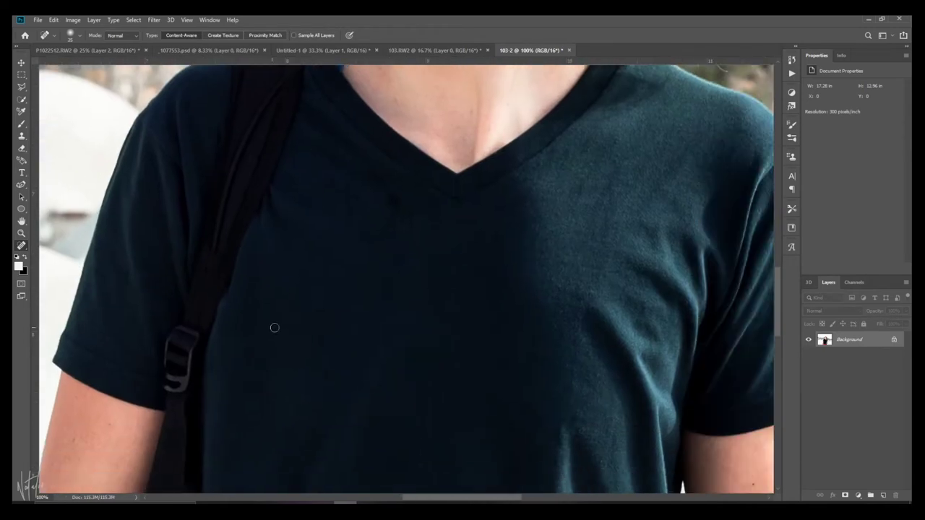
# Add a new layer above the background and stamp all visible content onto it.
pyautogui.hotkey('ctrl', '0')
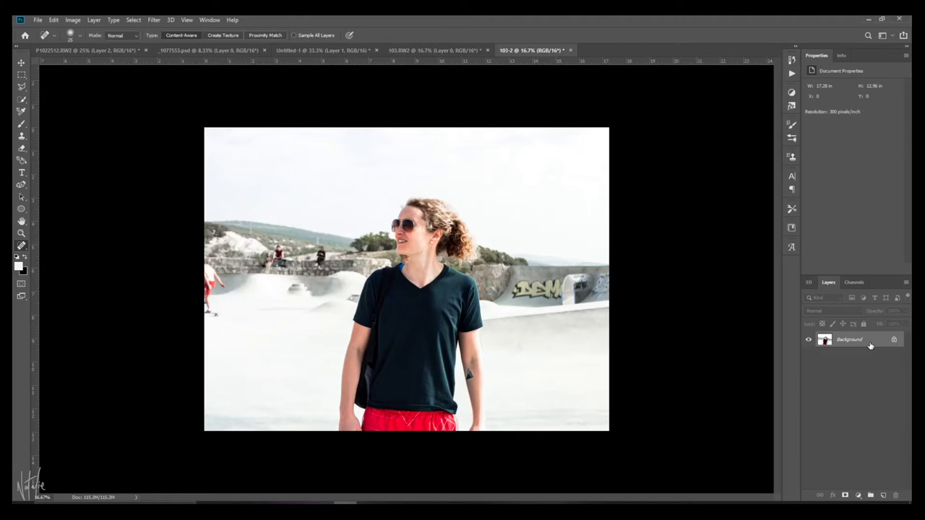
pyautogui.hotkey('ctrl', 'shift', 'alt', 'n')
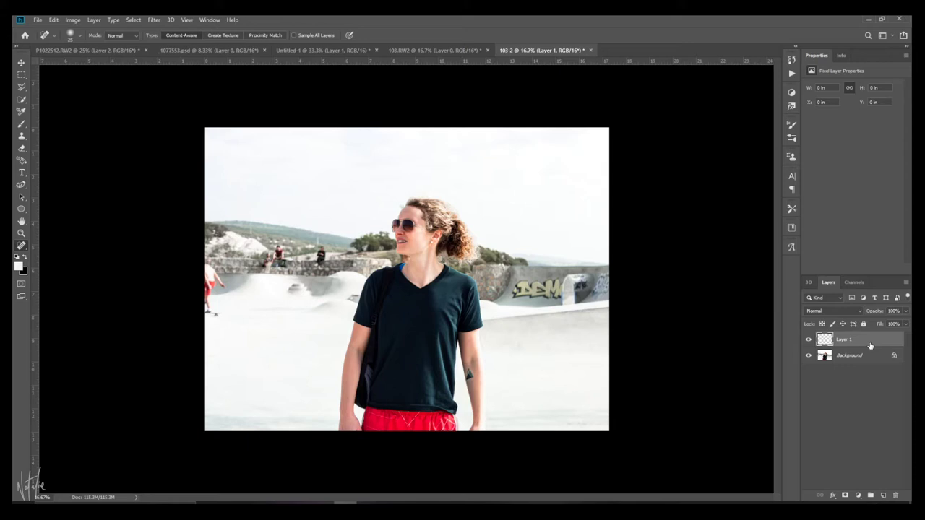
pyautogui.hotkey('ctrl', 'shift', 'alt', 'e')
# Apply a Gaussian Blur with a radius of 5.0 pixels to the stamped layer.
pyautogui.click(154, 20)
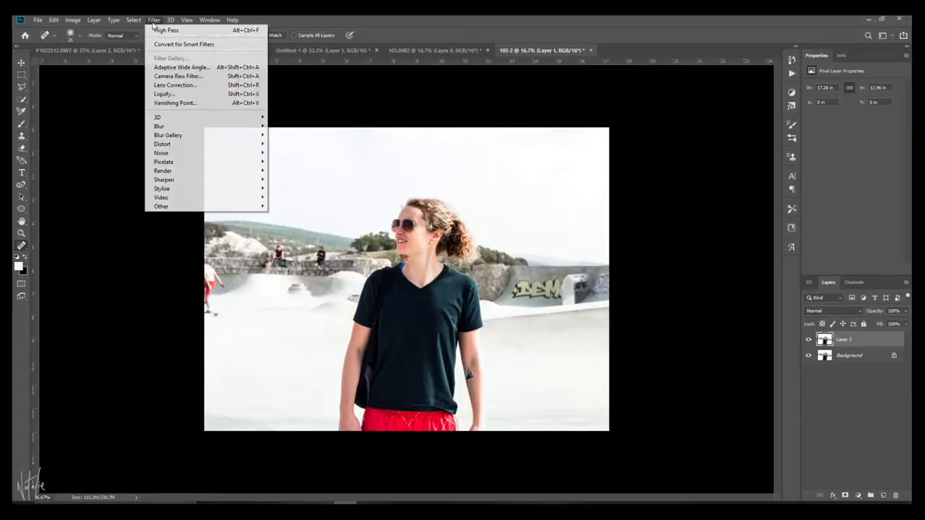
pyautogui.moveTo(190, 126)
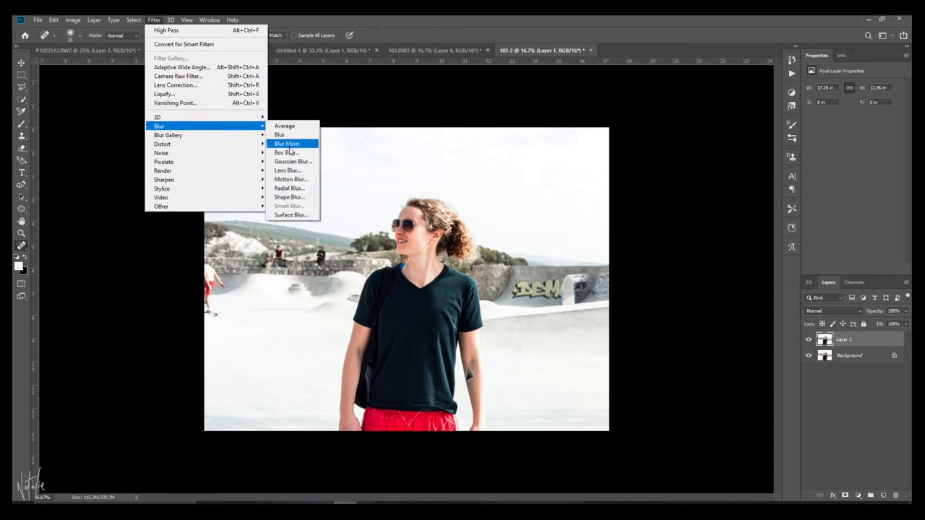
pyautogui.click(290, 162)
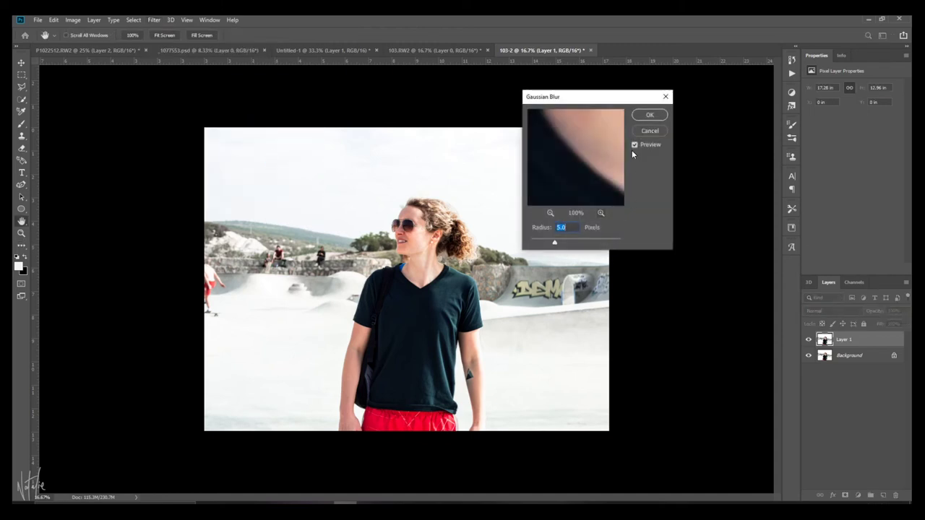
pyautogui.press('j')
pyautogui.click(650, 116)
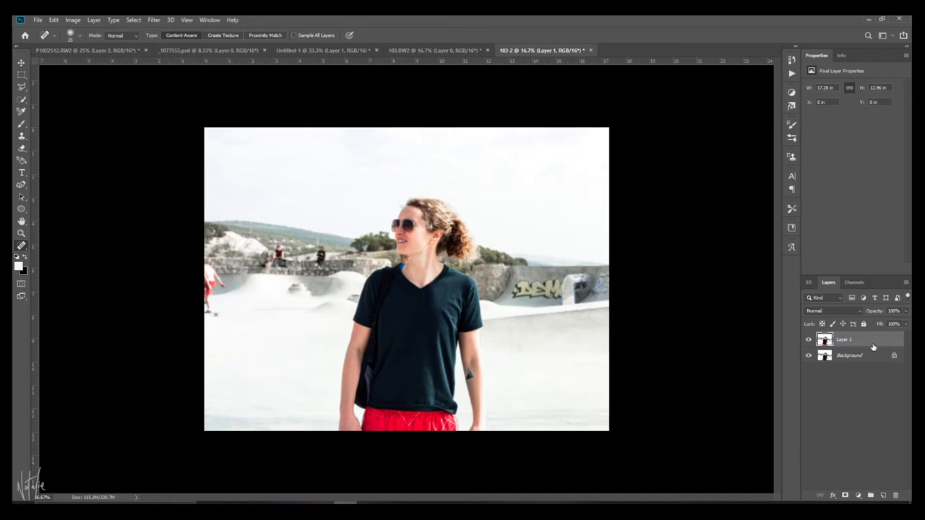
# Set the blurred layer's blend mode to Soft Light and its opacity to 50%.
pyautogui.click(835, 311)
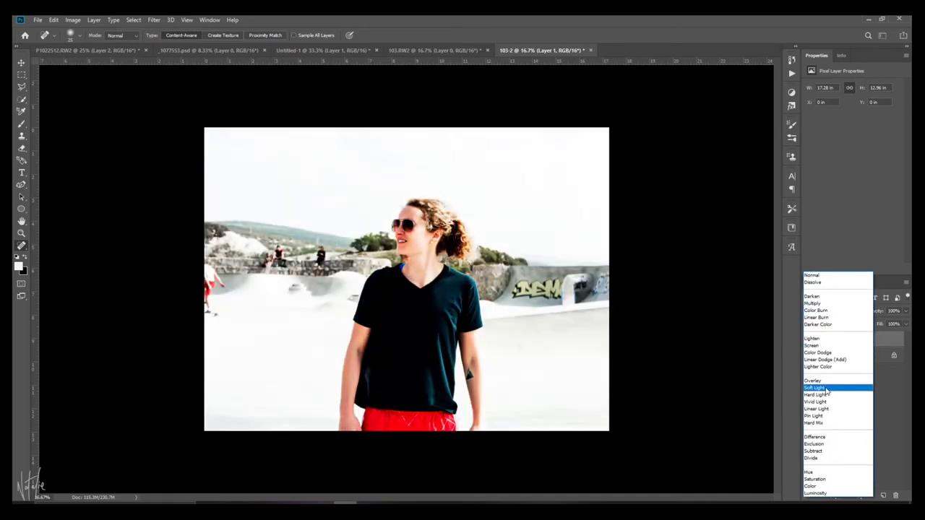
pyautogui.click(827, 388)
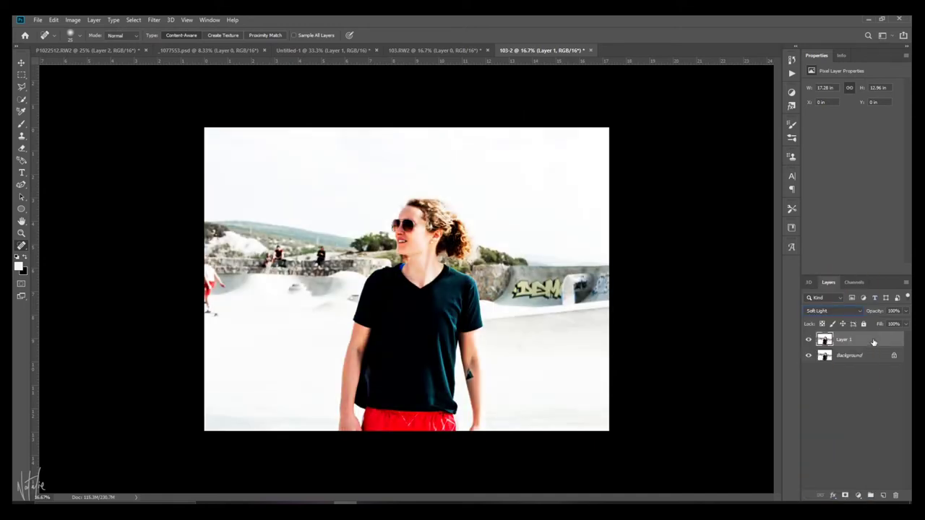
pyautogui.click(905, 312)
pyautogui.moveTo(906, 325); pyautogui.dragTo(884, 325)
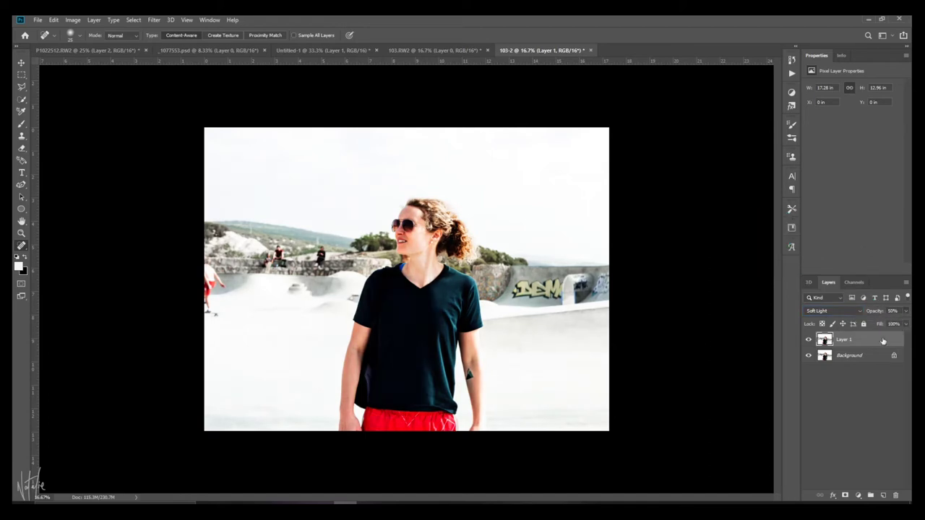
# Toggle the Soft Light layer's visibility to compare the photo with and without its effect.
pyautogui.click(809, 339)
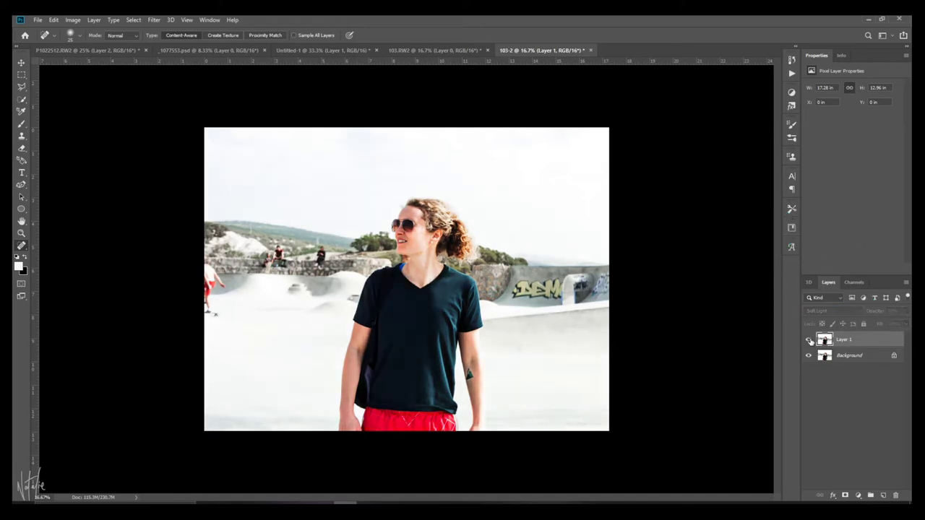
pyautogui.click(810, 340)
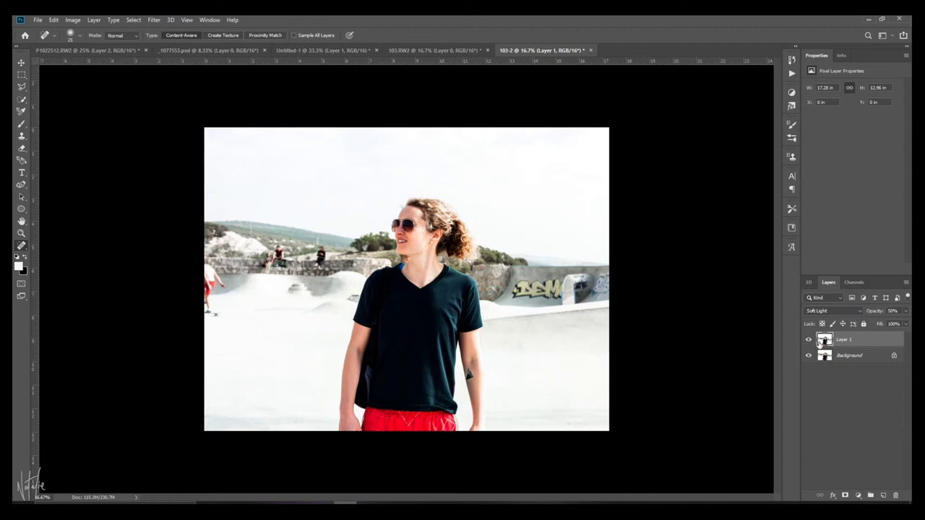
pyautogui.click(808, 340)
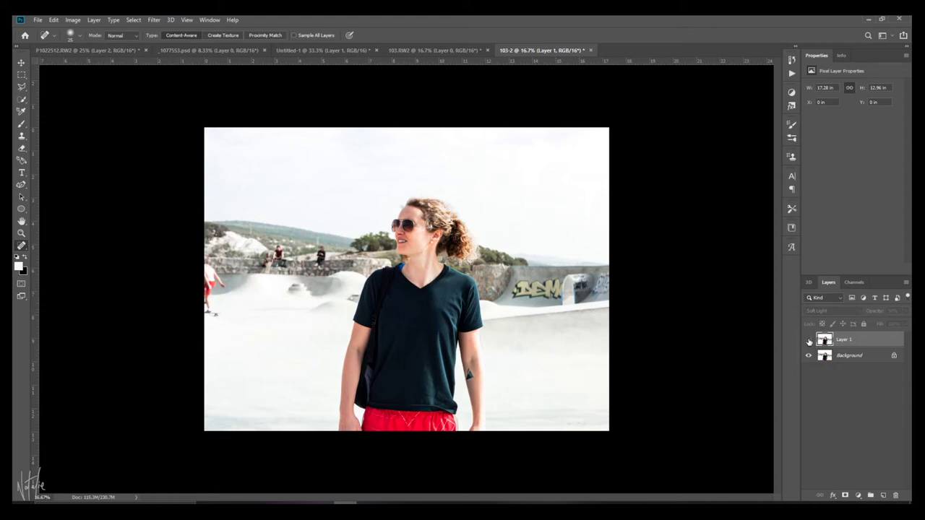
pyautogui.click(808, 340)
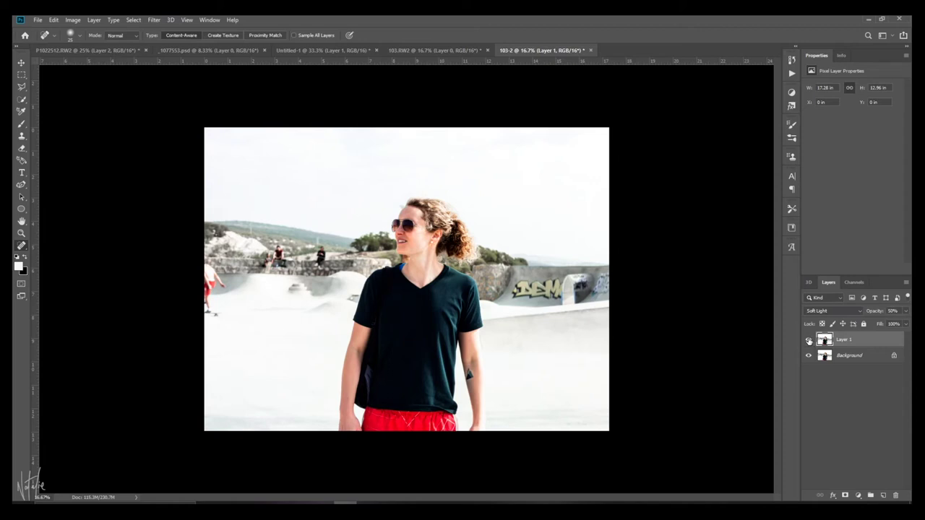
pyautogui.click(808, 340)
pyautogui.click(808, 340)
# Stamp all visible content onto another new layer and desaturate it.
pyautogui.hotkey('ctrl', 'shift', 'alt', 'n')
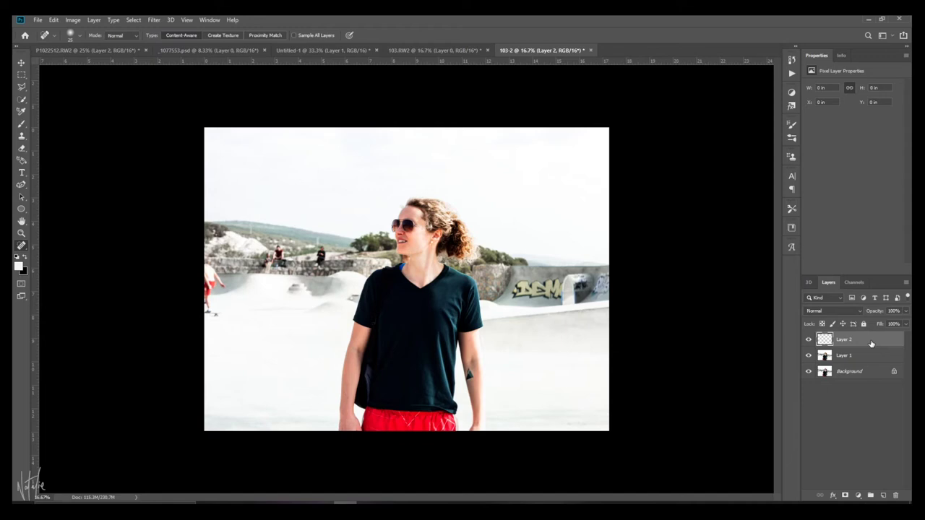
pyautogui.hotkey('ctrl', 'shift', 'alt', 'e')
pyautogui.hotkey('ctrl', 'shift', 'u')
# Set the desaturated layer's blend mode to Overlay and apply a High Pass filter with a 3.5-pixel radius.
pyautogui.click(834, 311)
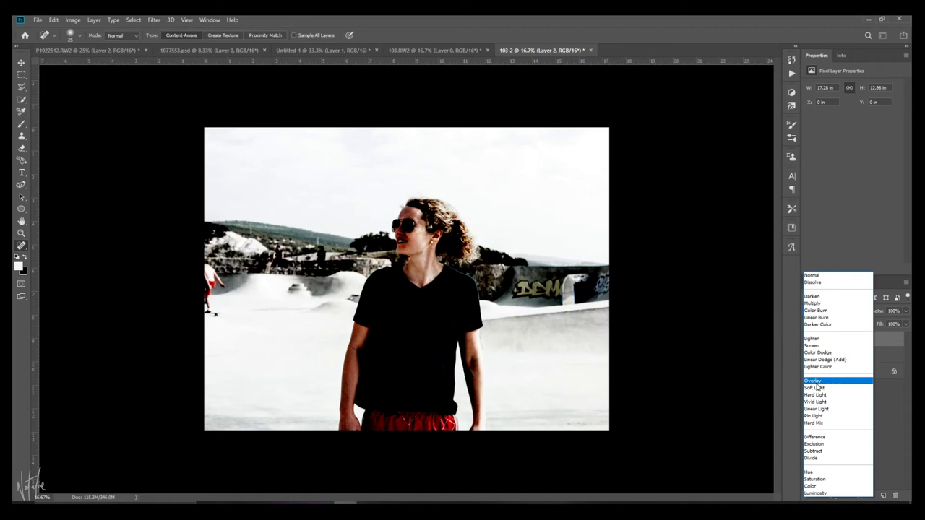
pyautogui.click(813, 380)
pyautogui.click(154, 20)
pyautogui.moveTo(176, 208)
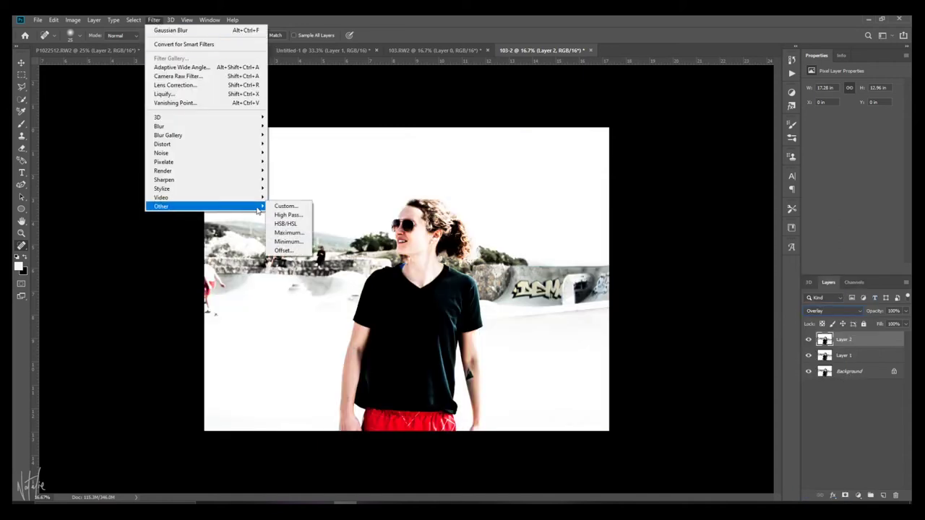
pyautogui.click(285, 216)
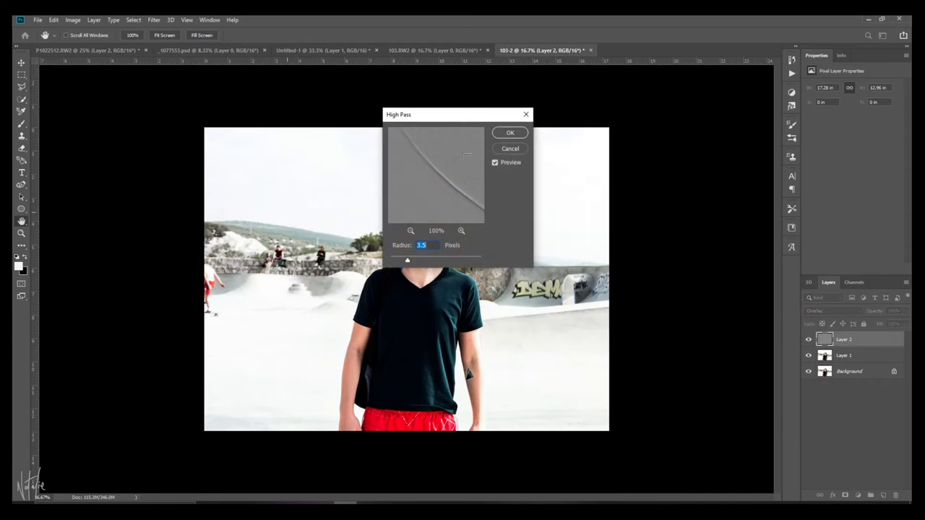
pyautogui.click(510, 133)
pyautogui.press('j')
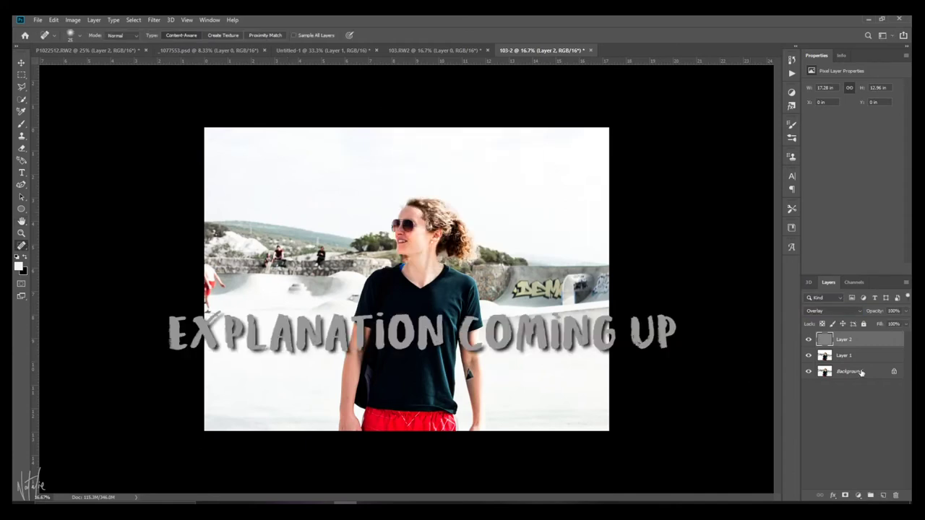
# Toggle the high-pass layer and the Soft Light layer to compare the photo's sharpness and contrast.
pyautogui.hotkey('ctrl', '+')
pyautogui.hotkey('ctrl', '+')
pyautogui.hotkey('ctrl', '+')
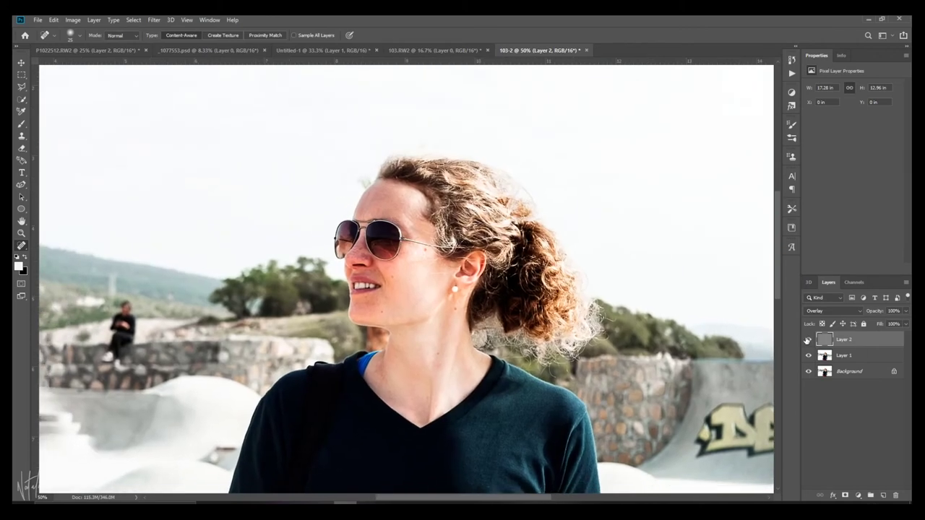
pyautogui.click(807, 340)
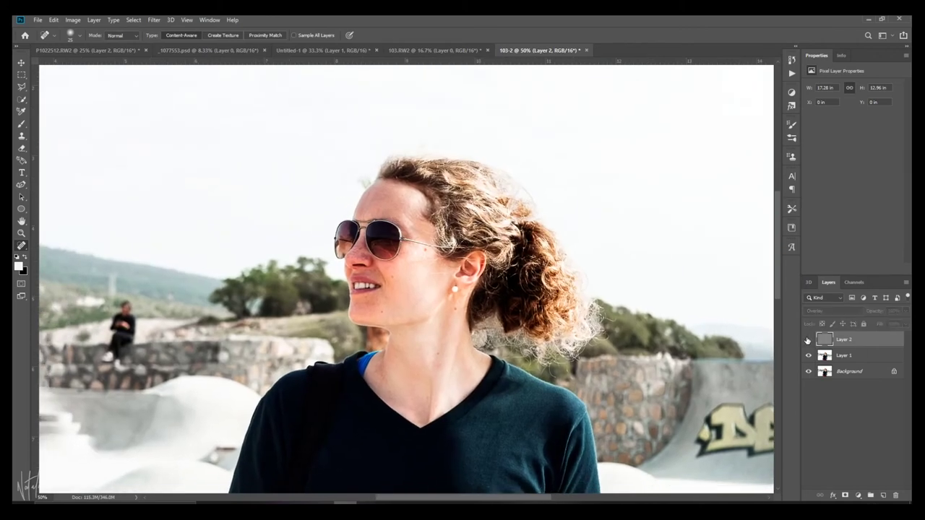
pyautogui.click(807, 341)
pyautogui.click(809, 341)
pyautogui.click(809, 341)
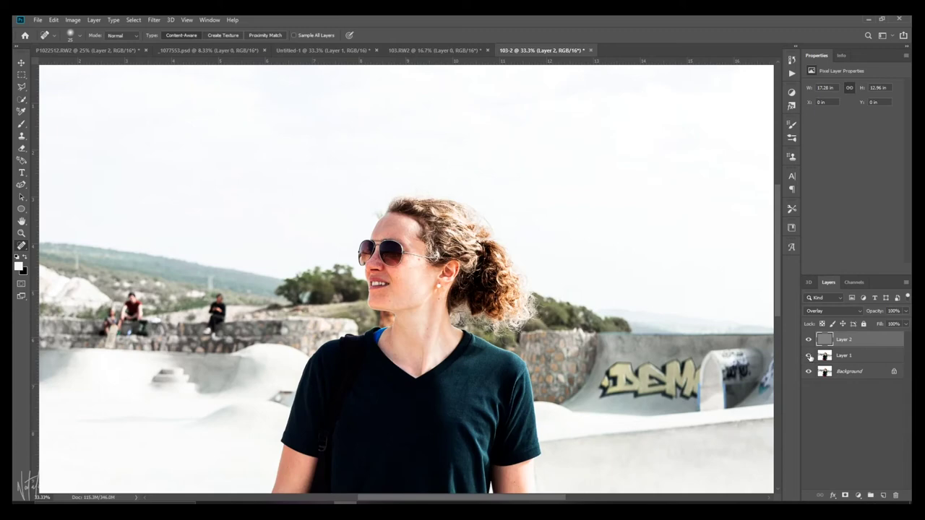
pyautogui.click(809, 357)
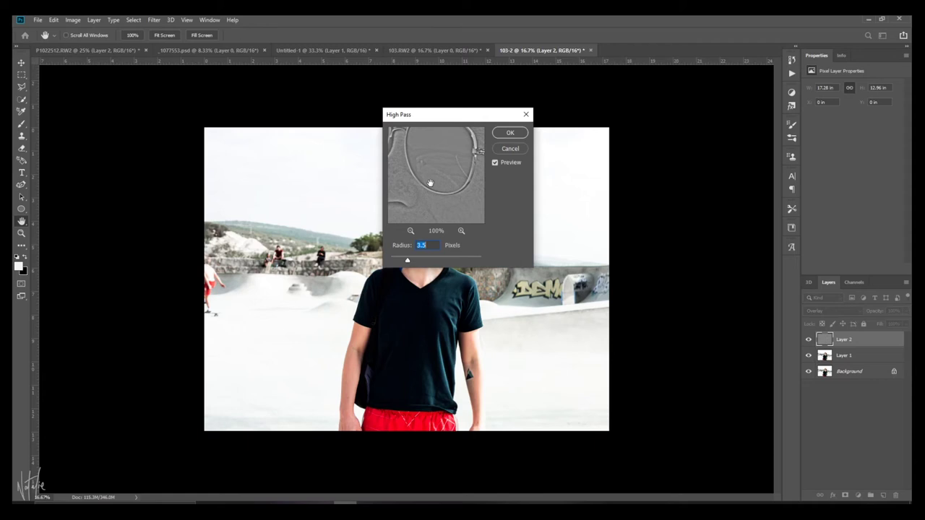
# Try High Pass radii of 0.9 and 45.6 pixels, and apply the filter with a 3.5-pixel radius.
pyautogui.moveTo(407, 260); pyautogui.dragTo(395, 263)
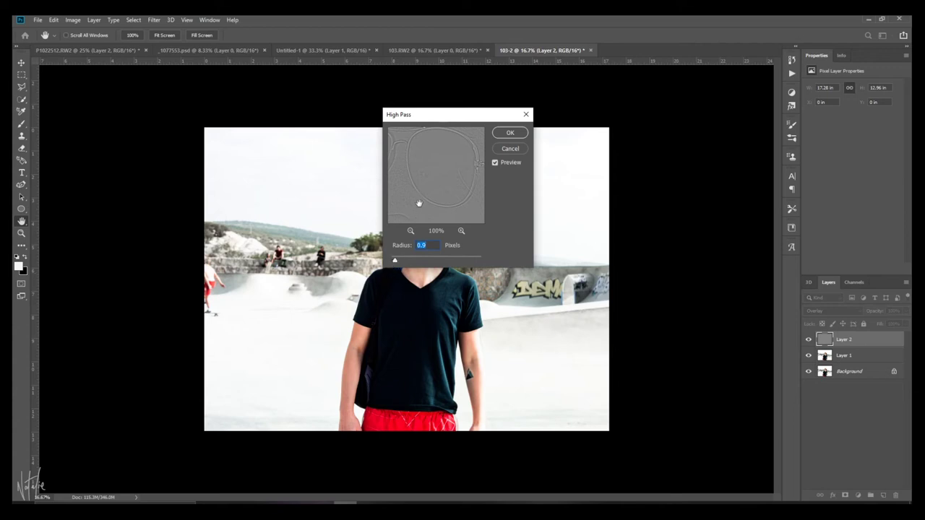
pyautogui.moveTo(395, 263); pyautogui.dragTo(439, 263)
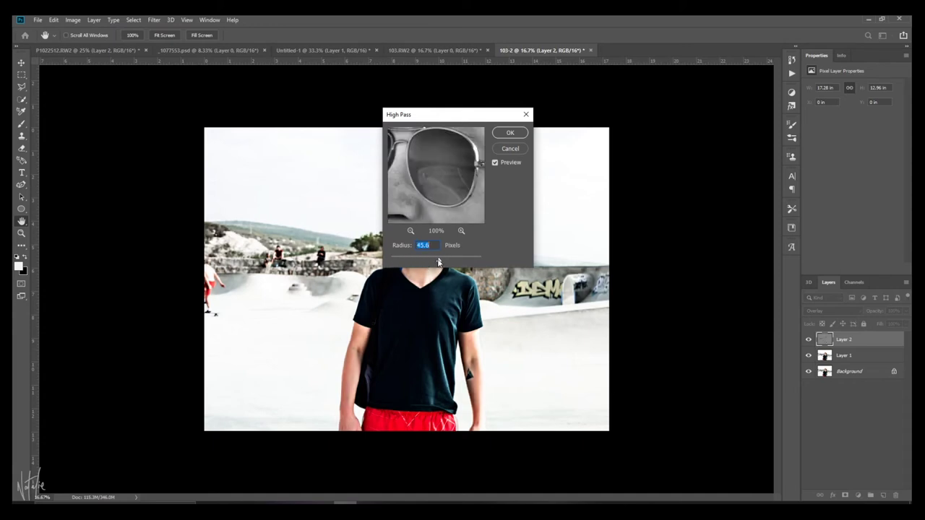
pyautogui.moveTo(439, 263); pyautogui.dragTo(407, 263)
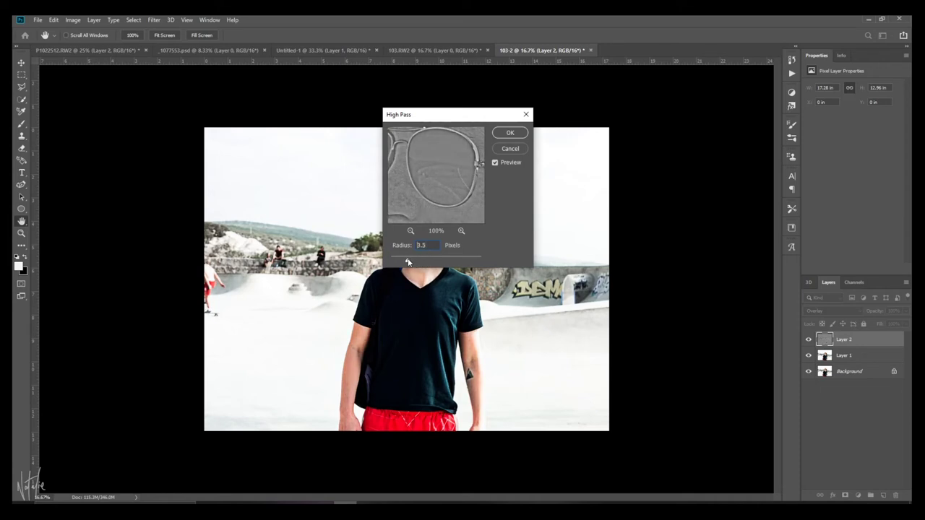
pyautogui.click(511, 132)
pyautogui.press('j')
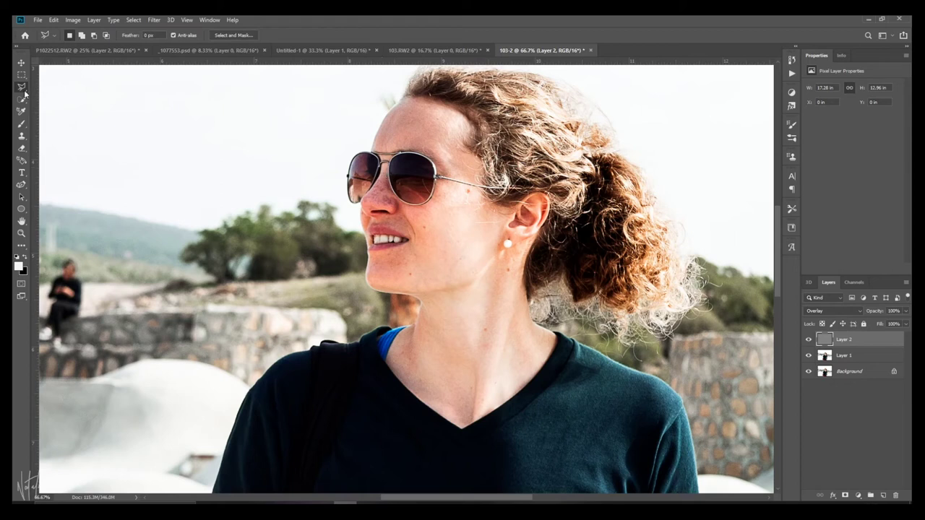
# Outline skin areas of the face and neck with the Polygonal Lasso and clear the high-pass sharpening inside them.
pyautogui.rightClick(25, 88)
pyautogui.click(60, 95)
pyautogui.moveTo(376, 145)
pyautogui.mouseDown()
pyautogui.moveTo(439, 154)
pyautogui.moveTo(456, 116)
pyautogui.moveTo(399, 109)
pyautogui.moveTo(379, 145)
pyautogui.mouseUp()
pyautogui.moveTo(441, 192)
pyautogui.mouseDown()
pyautogui.moveTo(377, 254)
pyautogui.moveTo(478, 282)
pyautogui.moveTo(437, 194)
pyautogui.mouseUp()
pyautogui.scroll(-5, 488, 309)
pyautogui.moveTo(596, 159)
pyautogui.mouseDown()
pyautogui.moveTo(591, 201)
pyautogui.moveTo(535, 326)
pyautogui.moveTo(615, 395)
pyautogui.moveTo(620, 372)
pyautogui.moveTo(585, 289)
pyautogui.moveTo(635, 339)
pyautogui.moveTo(602, 269)
pyautogui.moveTo(671, 208)
pyautogui.moveTo(690, 216)
pyautogui.moveTo(624, 177)
pyautogui.mouseUp()
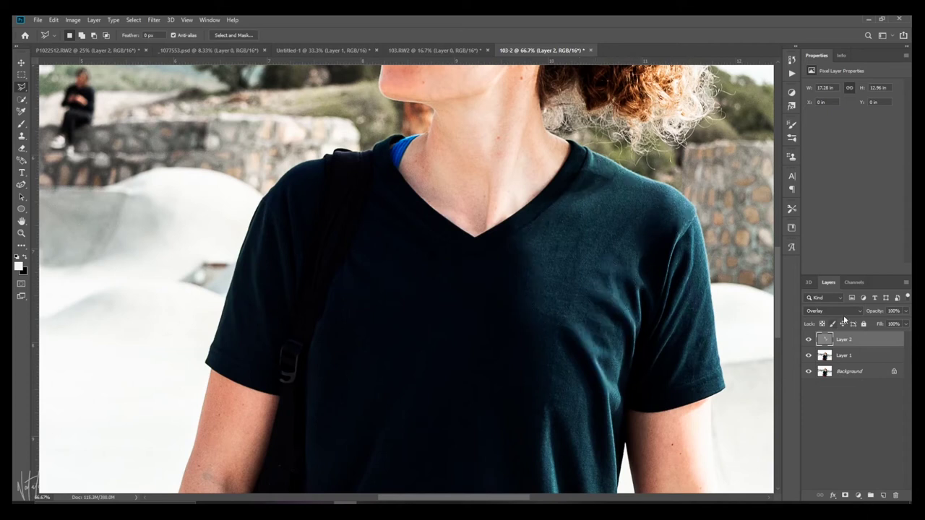
# Hide Layer 1 and the Background to inspect the high-pass layer's cleared areas on its own, and show all layers again.
pyautogui.hotkey('ctrl', '-')
pyautogui.hotkey('ctrl', '-')
pyautogui.click(808, 355)
pyautogui.click(808, 371)
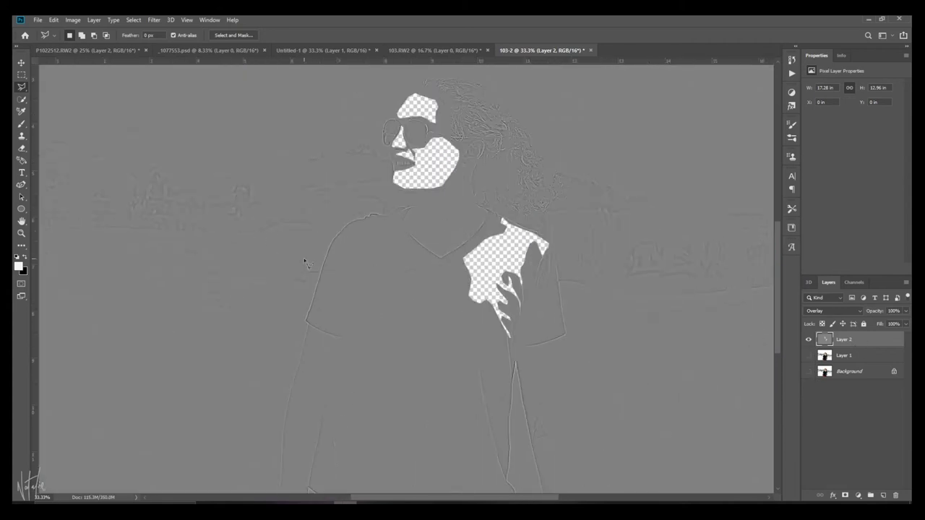
pyautogui.moveTo(181, 220); pyautogui.dragTo(305, 301)
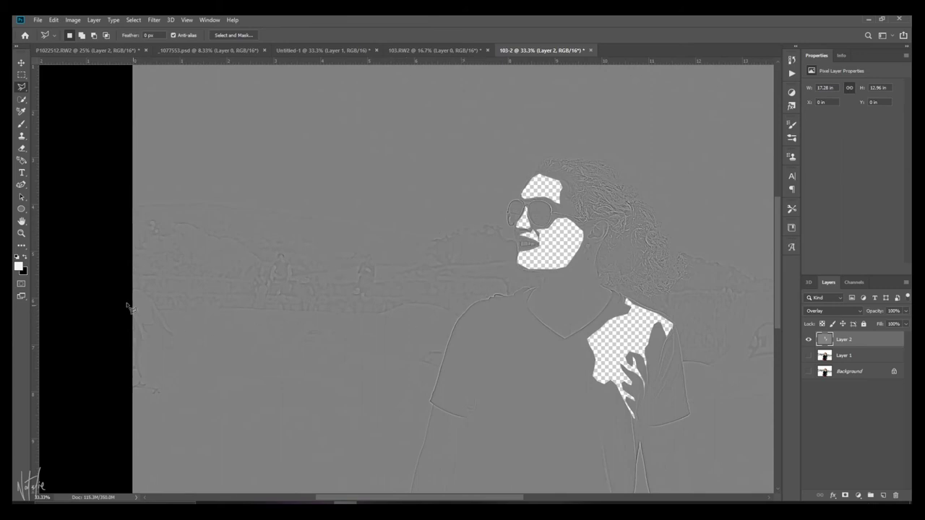
pyautogui.moveTo(357, 301); pyautogui.dragTo(231, 258)
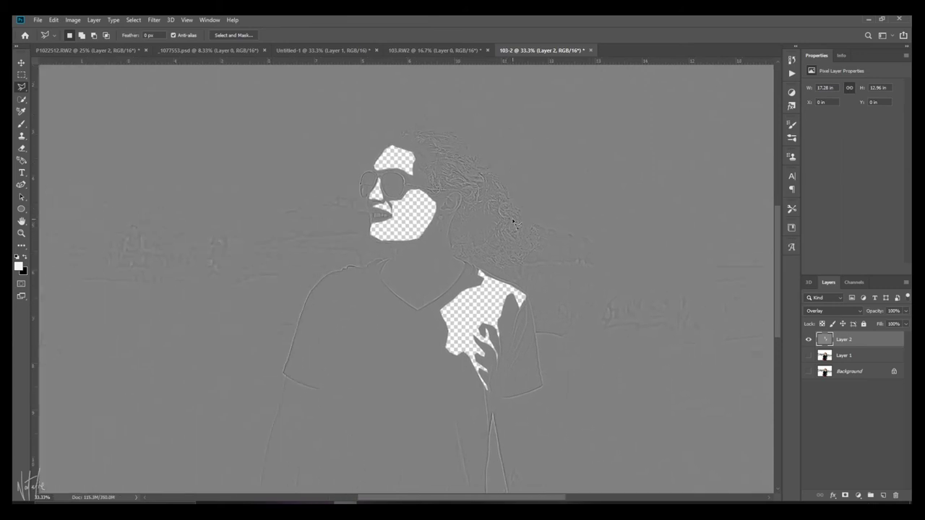
pyautogui.hotkey('ctrl', '-')
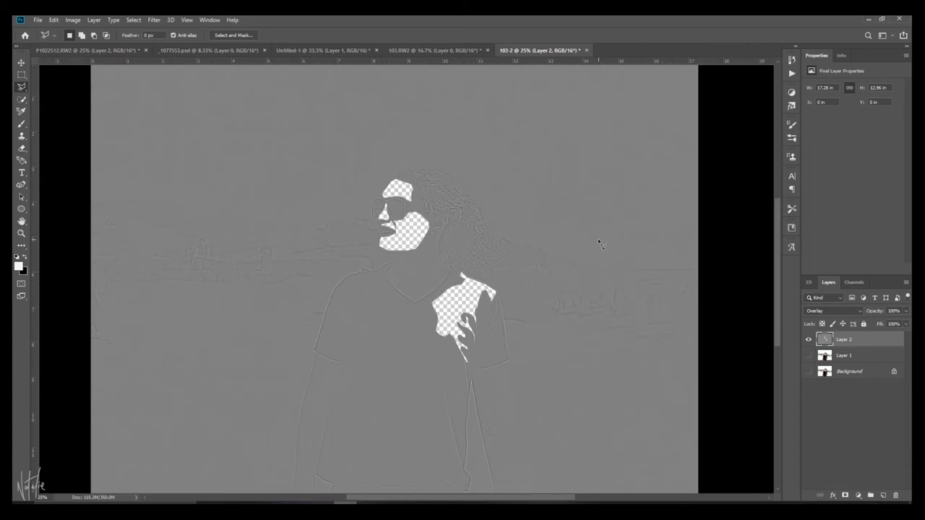
pyautogui.keyDown('alt'); pyautogui.click(808, 339); pyautogui.keyUp('alt')
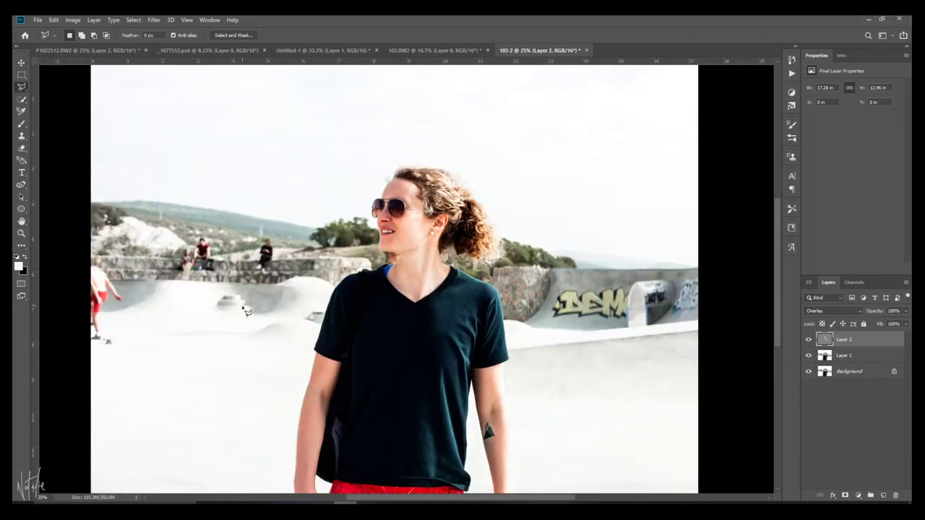
# Outline the sky and background around the woman with the Polygonal Lasso, clear that area from the high-pass layer and deselect.
pyautogui.click(90, 352)
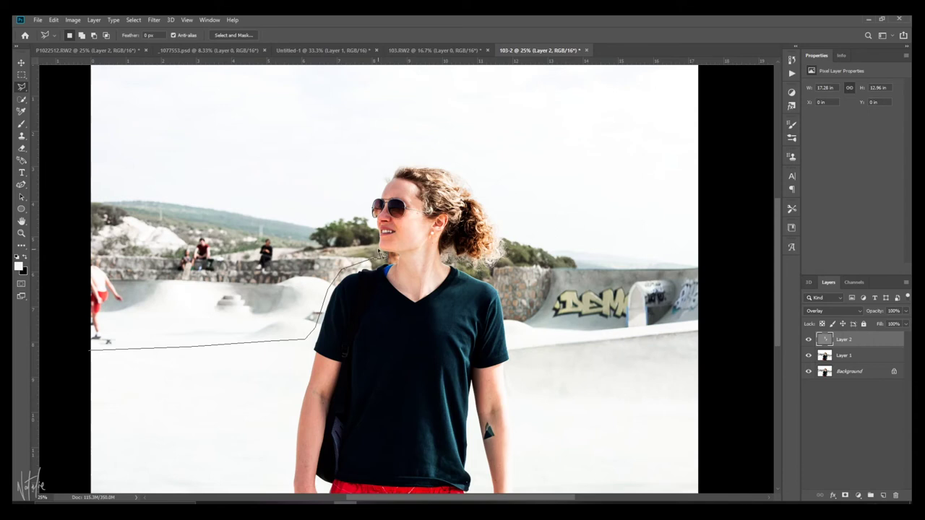
pyautogui.click(381, 250)
pyautogui.click(373, 231)
pyautogui.click(362, 208)
pyautogui.click(390, 156)
pyautogui.click(454, 158)
pyautogui.click(479, 174)
pyautogui.click(510, 230)
pyautogui.click(498, 275)
pyautogui.click(514, 332)
pyautogui.click(616, 336)
pyautogui.click(709, 322)
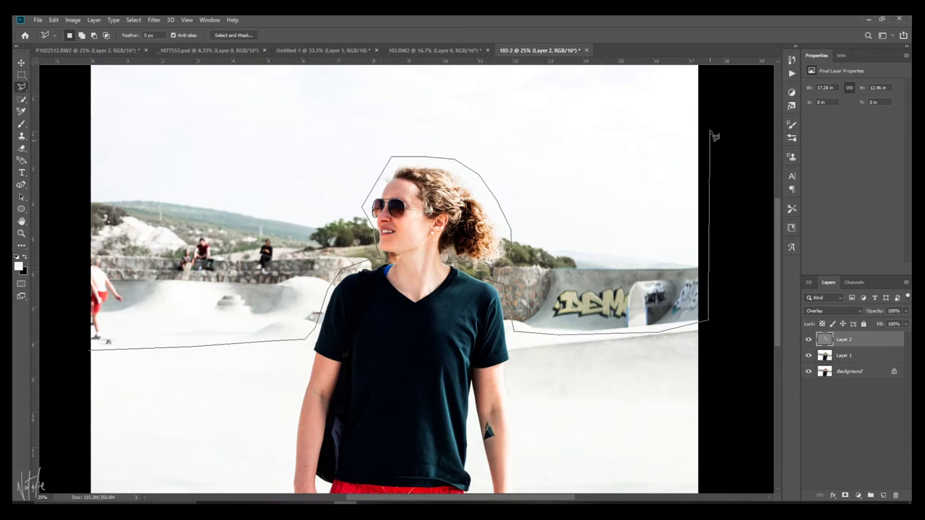
pyautogui.click(708, 160)
pyautogui.doubleClick(72, 164)
pyautogui.press('Delete')
pyautogui.hotkey('ctrl', 'd')
# Isolate the high-pass layer to check its remaining areas, restore the Background, and compare the photo with and without Layer 1.
pyautogui.hotkey('ctrl', '-')
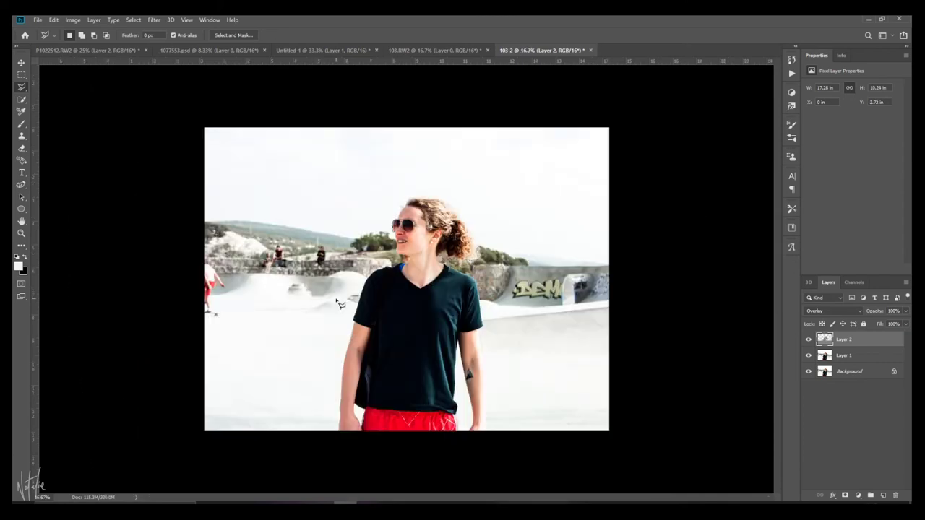
pyautogui.click(808, 356)
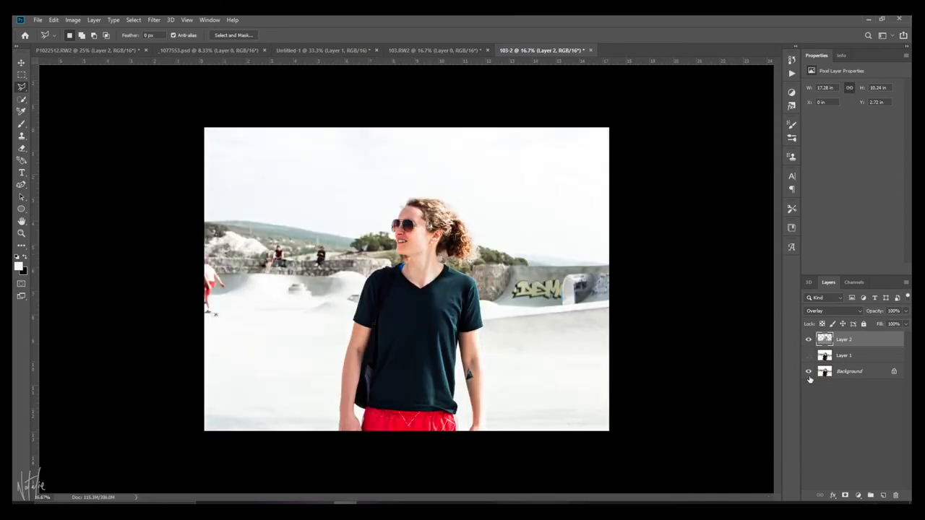
pyautogui.click(808, 371)
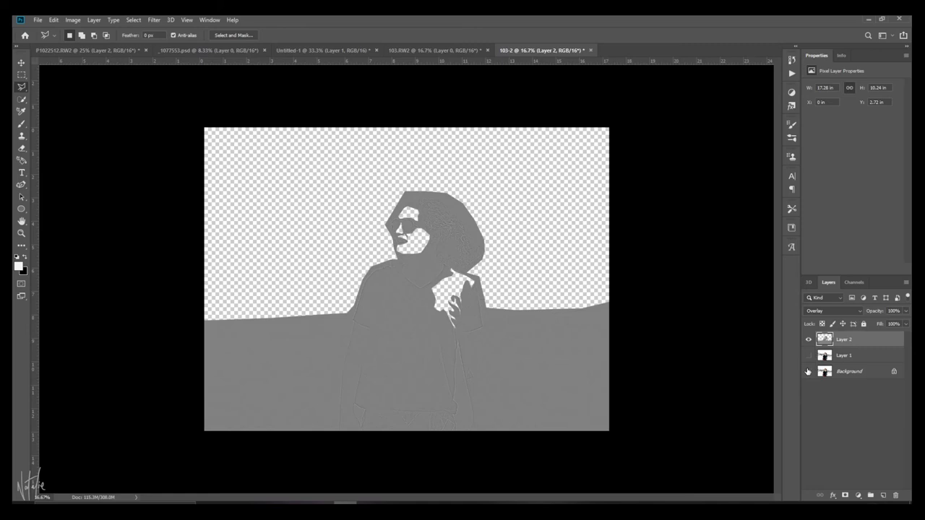
pyautogui.click(808, 371)
pyautogui.click(808, 356)
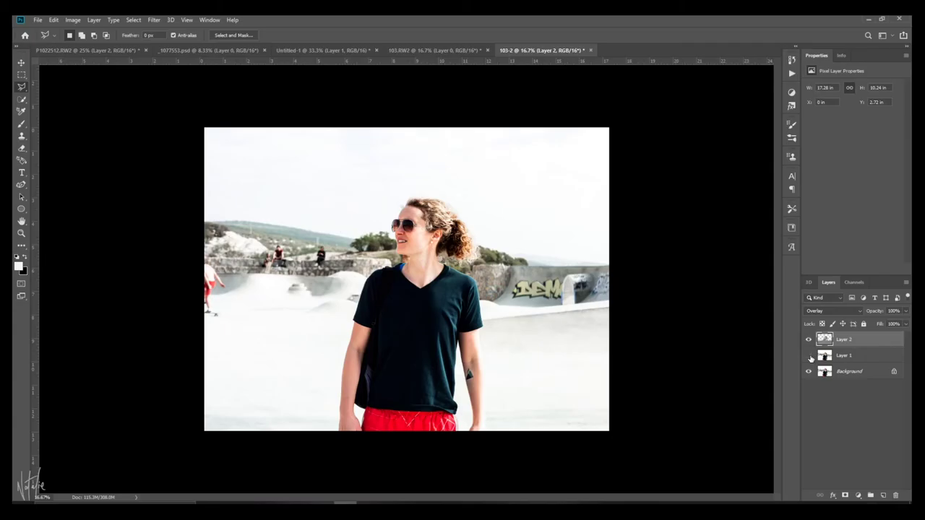
pyautogui.click(808, 355)
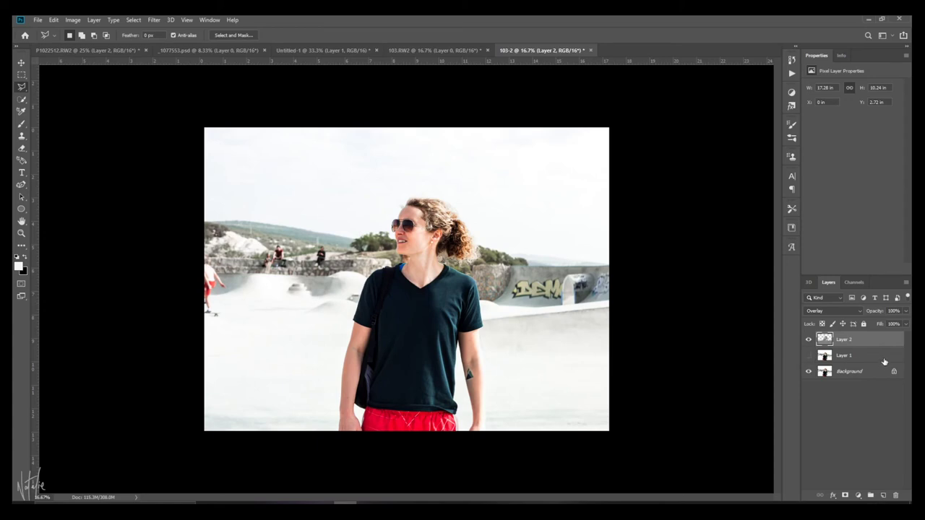
pyautogui.click(808, 356)
pyautogui.click(808, 356)
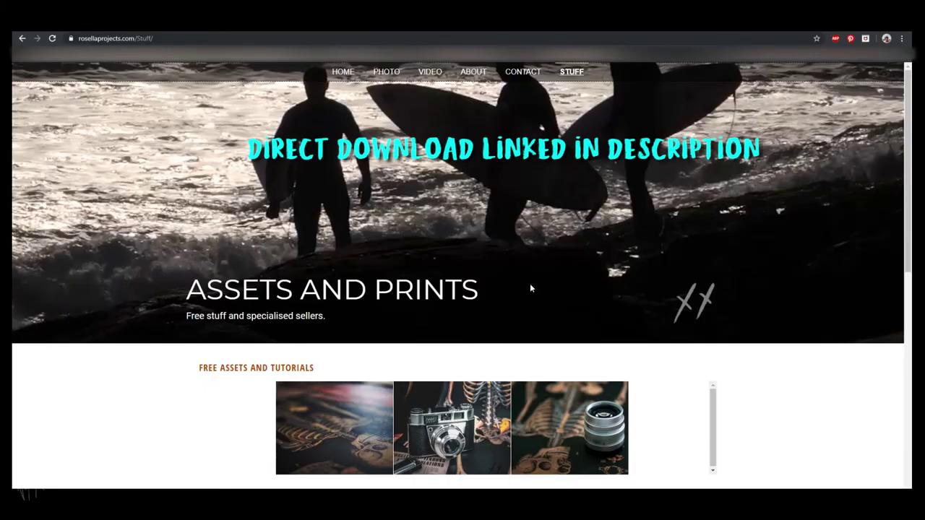
# Switch to the browser and download the free RP_Sharp_punch.atn action file from the website's free assets.
pyautogui.click(564, 419)
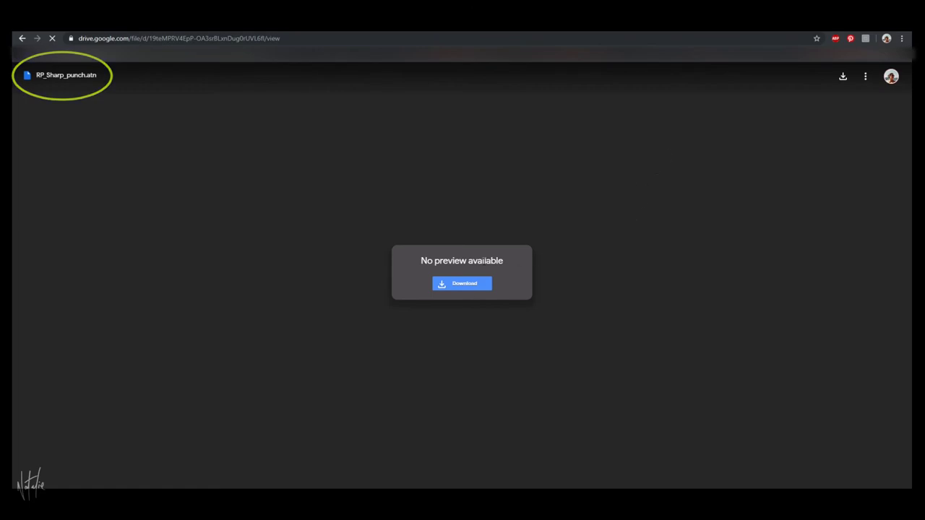
pyautogui.click(456, 286)
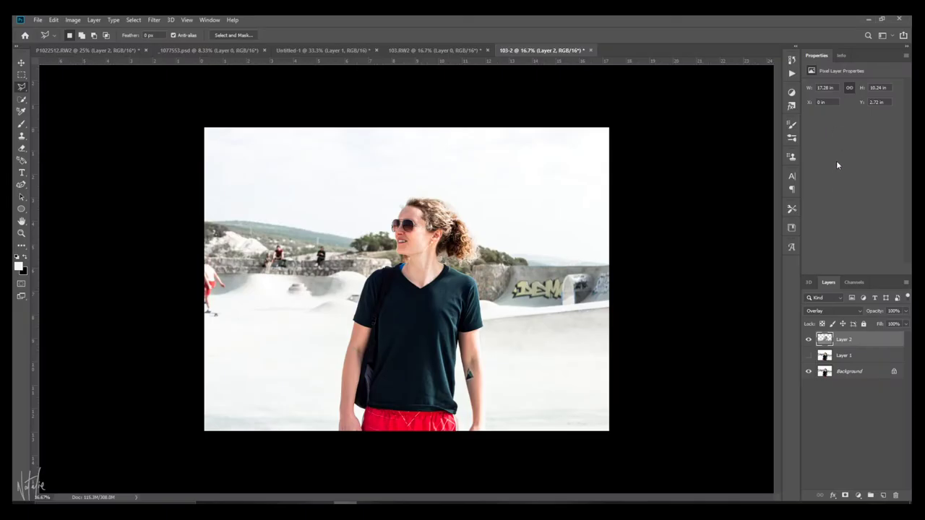
# Return to Photoshop, show the Actions, collapse the existing RP_Sharp_punch set and load the action file example_sharpen_tutorial_temp.atn.
pyautogui.click(209, 21)
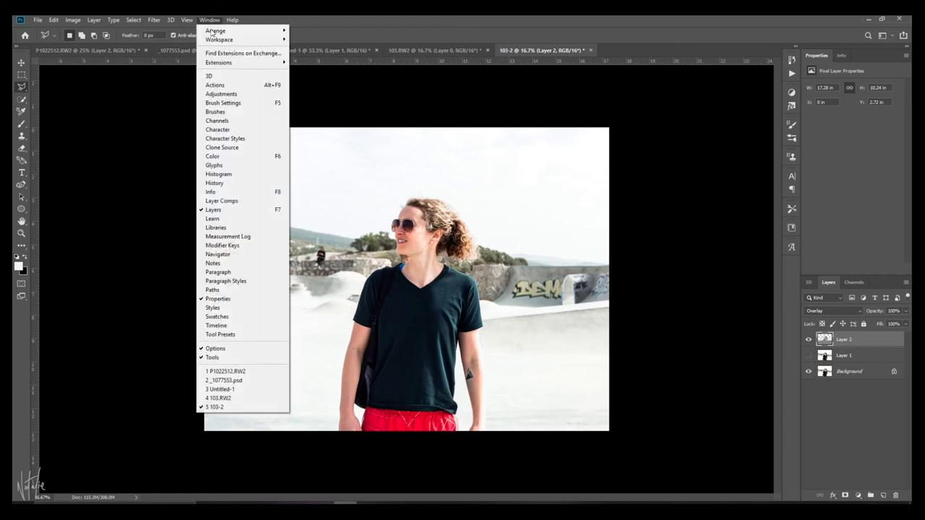
pyautogui.click(233, 87)
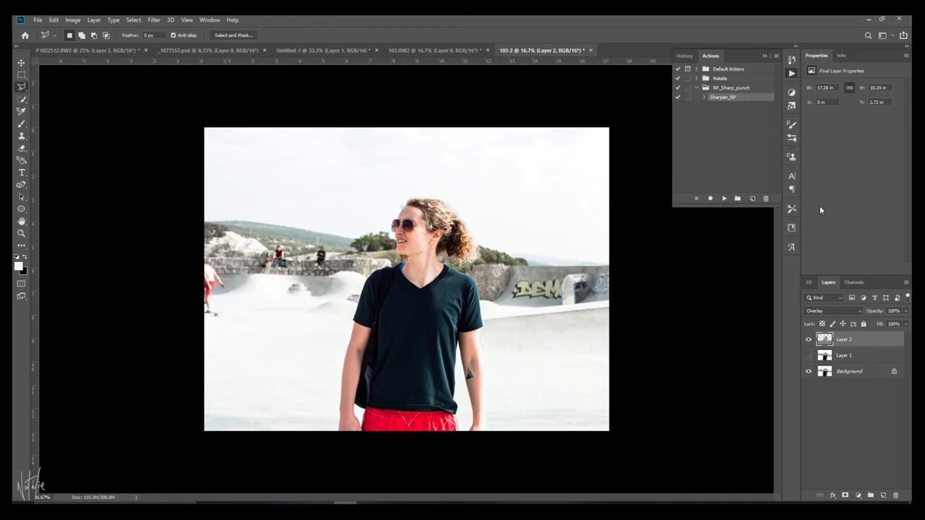
pyautogui.click(697, 69)
pyautogui.click(696, 68)
pyautogui.click(695, 87)
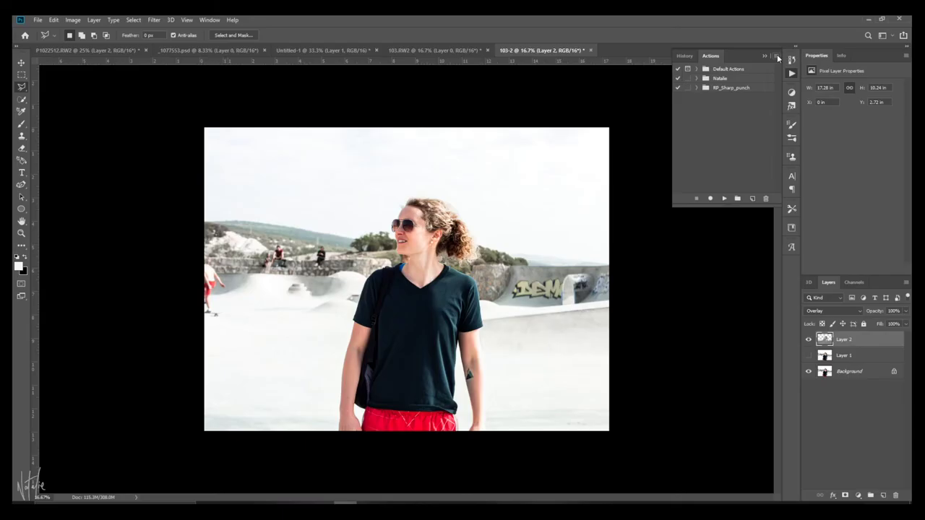
pyautogui.click(777, 56)
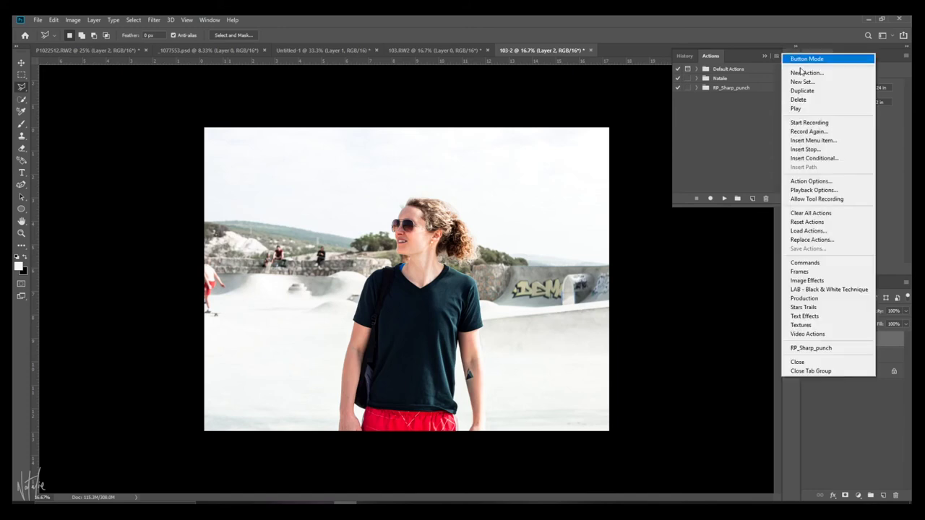
pyautogui.click(822, 231)
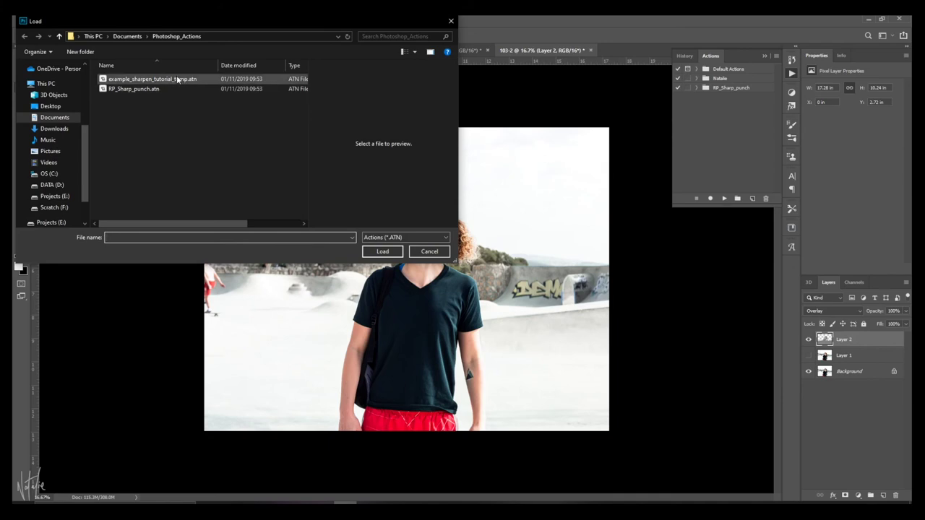
pyautogui.click(136, 81)
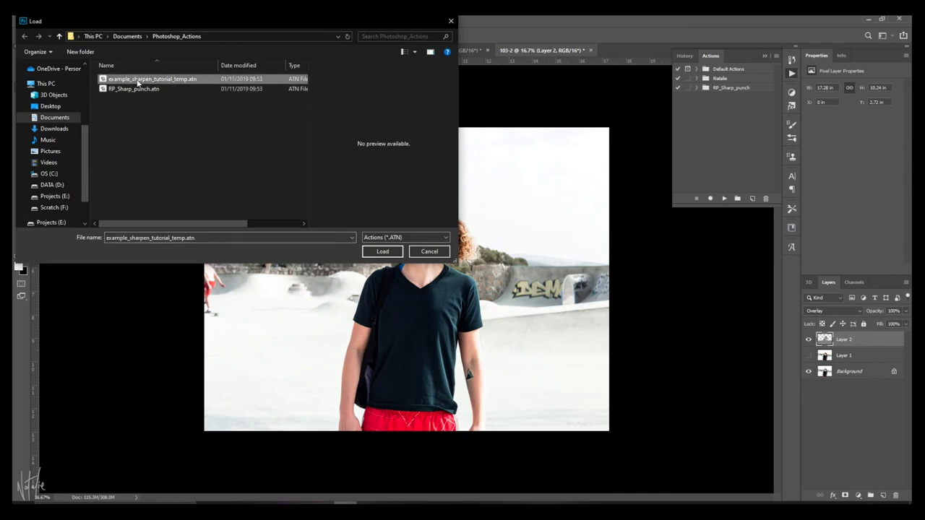
pyautogui.click(382, 251)
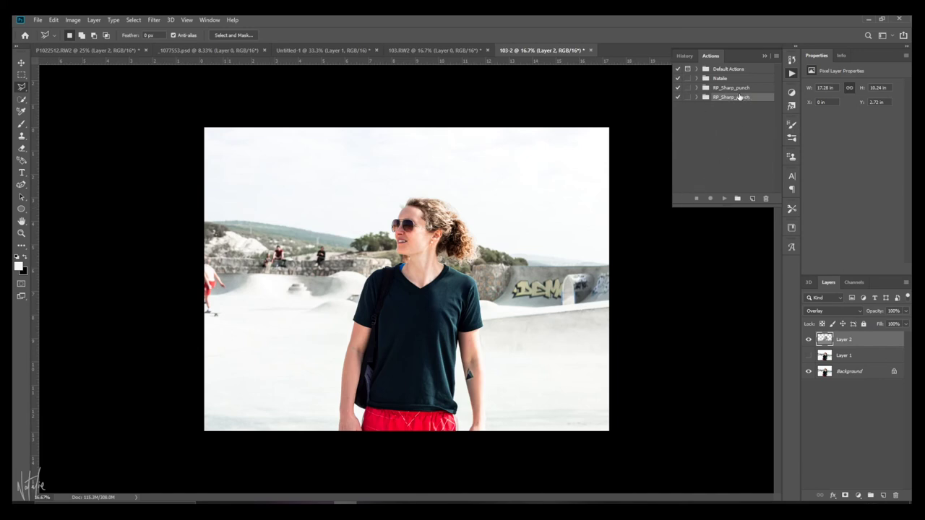
# Expand the newly loaded RP_Sharp_punch set and review the commands recorded in its Sharpen_RP action.
pyautogui.click(697, 97)
pyautogui.click(704, 107)
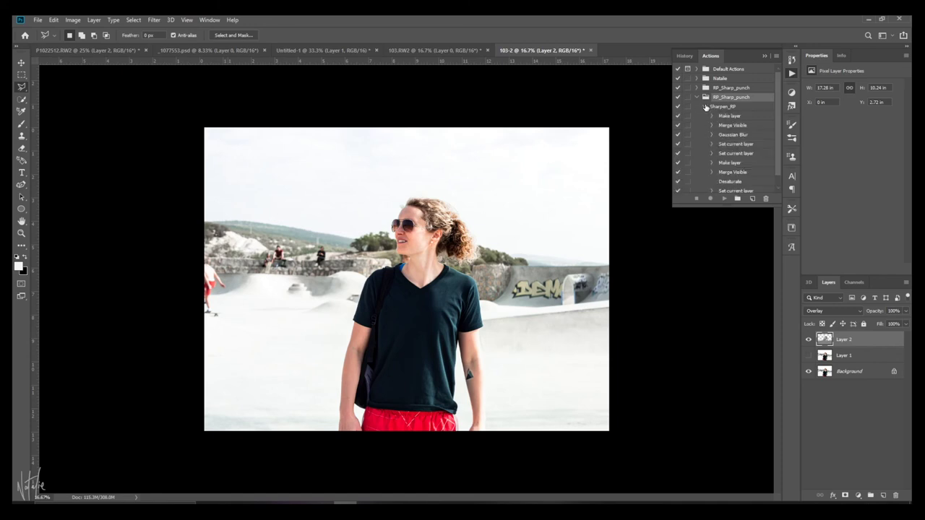
pyautogui.click(704, 107)
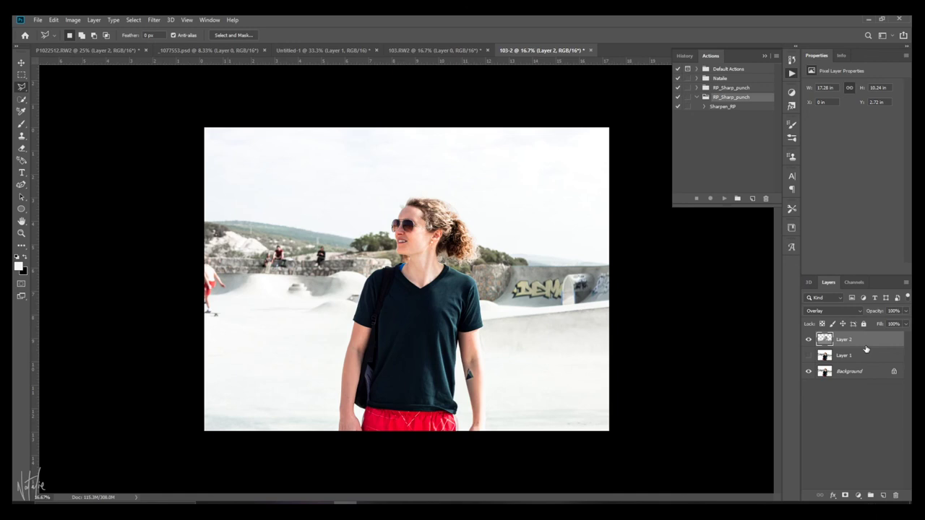
# Hide Layer 2, make the Background the active layer and run the Sharpen_RP action on it.
pyautogui.click(808, 339)
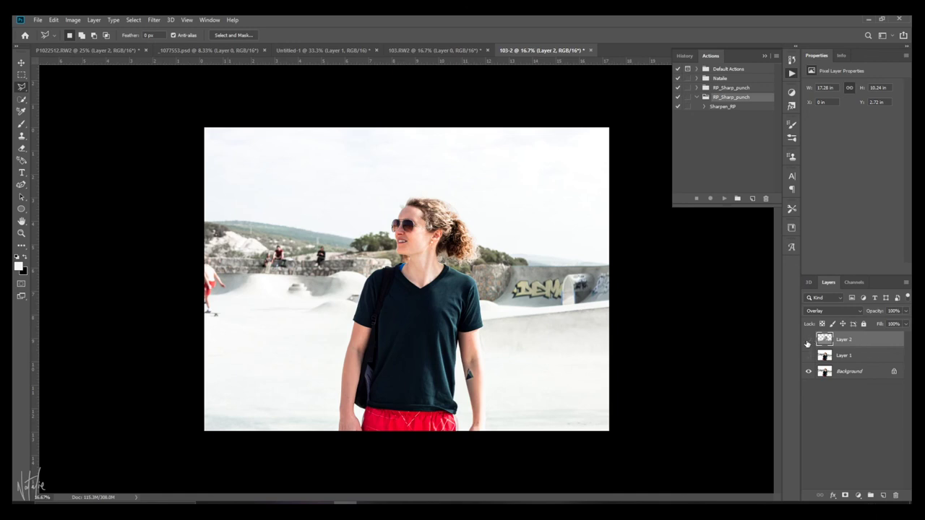
pyautogui.click(865, 373)
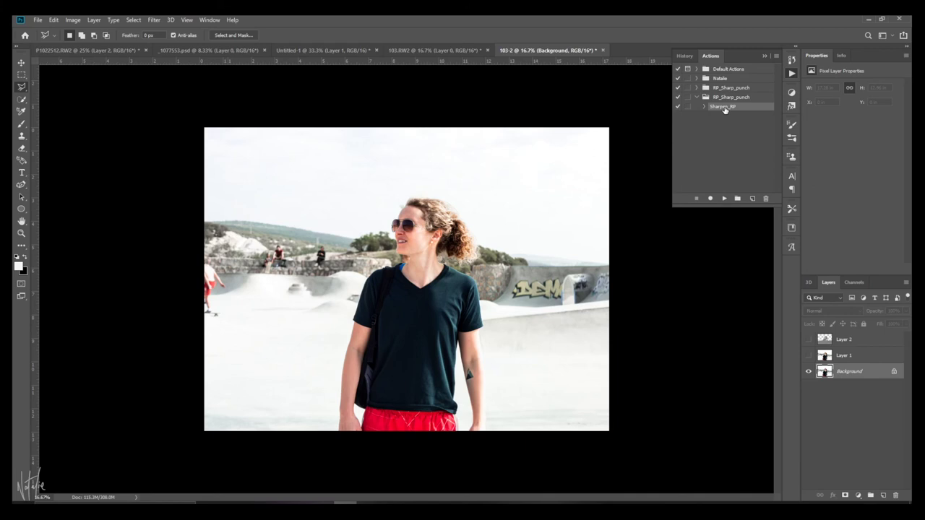
pyautogui.click(725, 198)
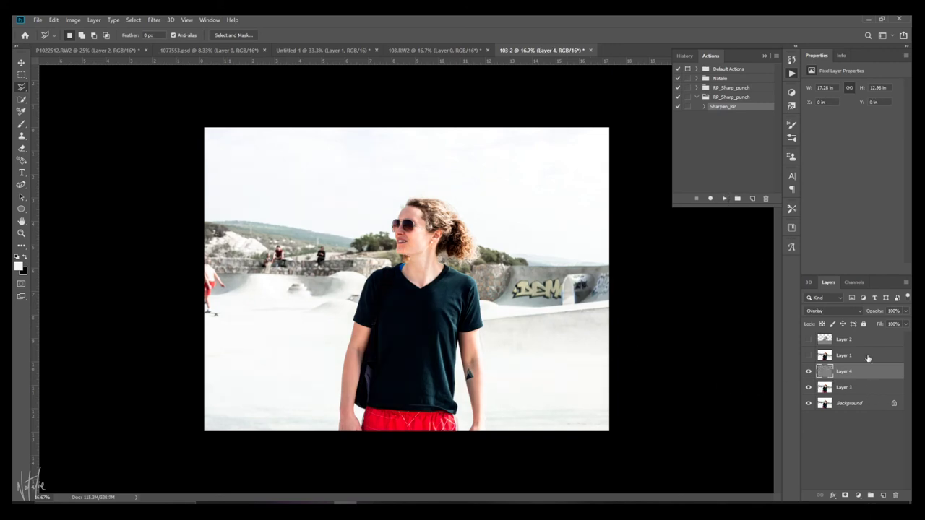
# Hide Layer 3 and toggle Layer 4 to examine the action's sharpening effect on the woman's face and hair.
pyautogui.click(808, 388)
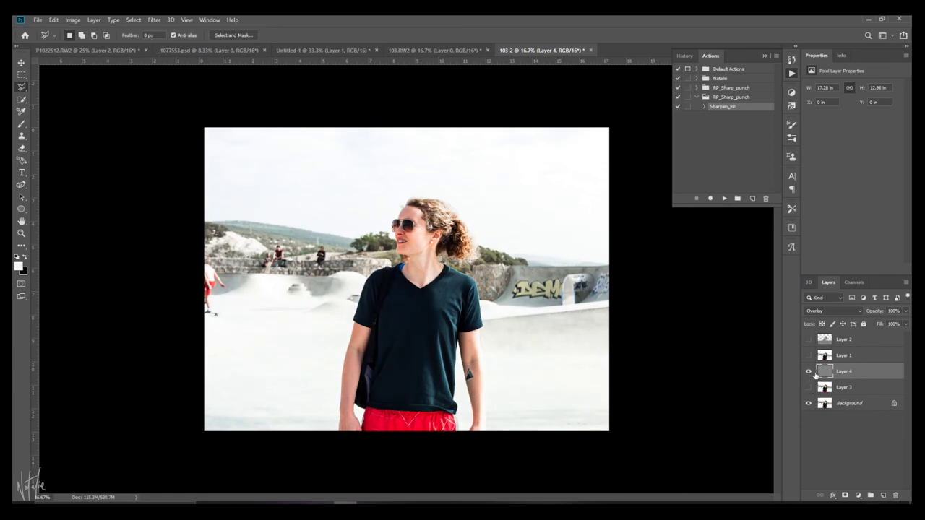
pyautogui.hotkey('ctrl', '+')
pyautogui.hotkey('ctrl', '+')
pyautogui.hotkey('ctrl', '+')
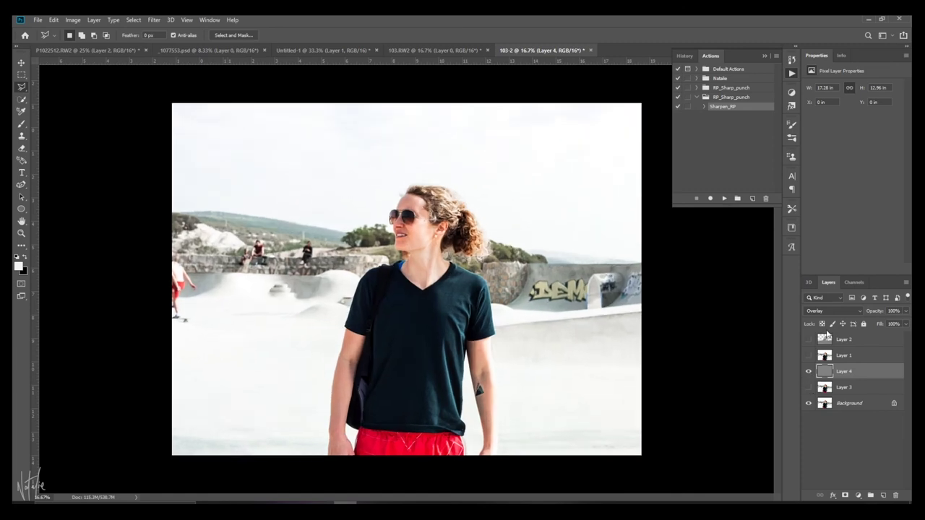
pyautogui.scroll(1, 582, 367)
pyautogui.scroll(2, 582, 367)
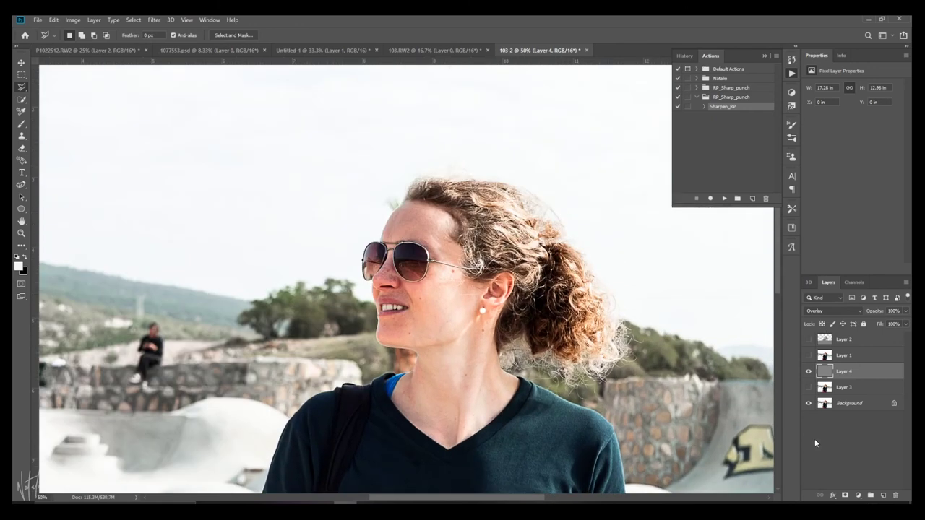
pyautogui.click(809, 371)
pyautogui.click(808, 372)
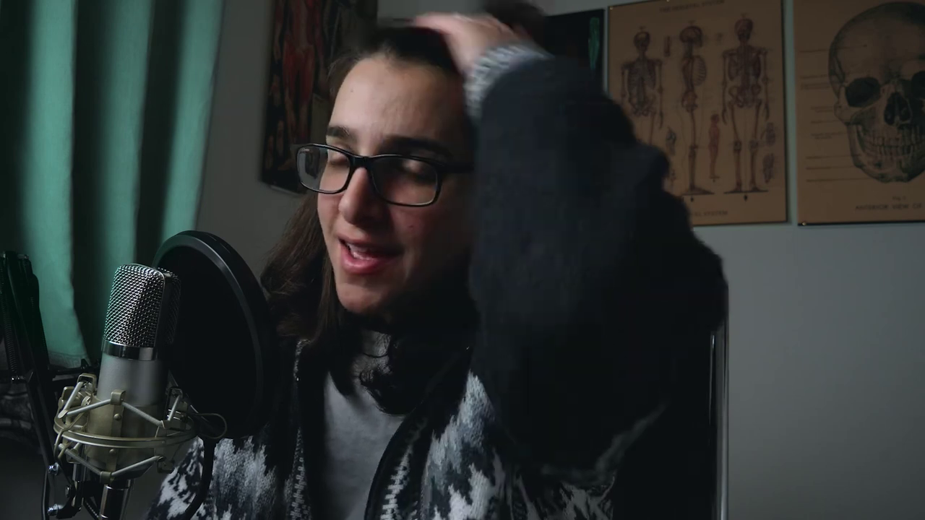